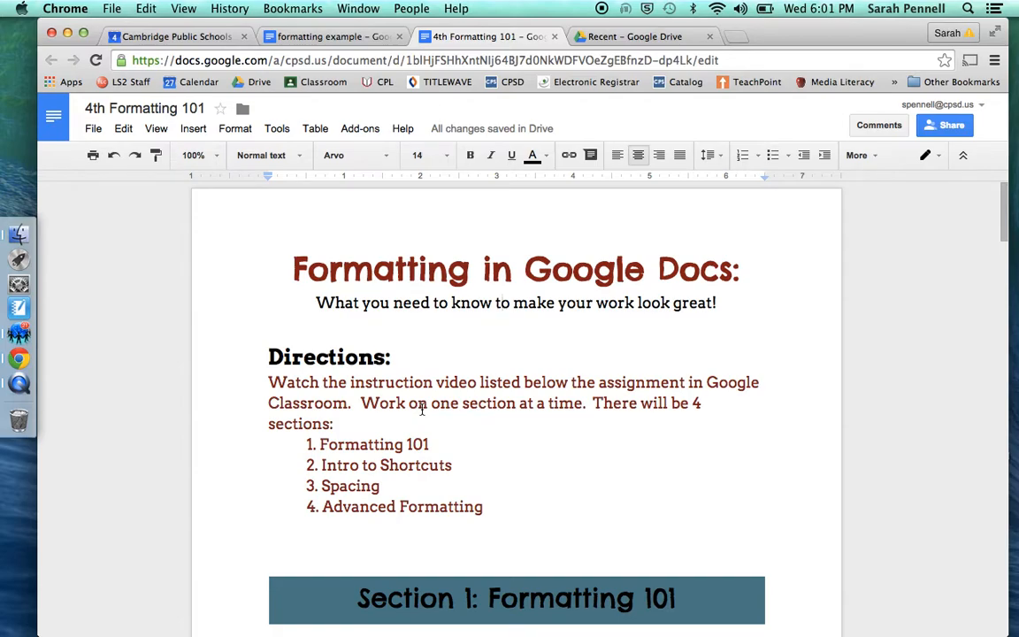
# Look through the Section 1: Formatting 101 practice lines down to the Section 2: Intro to Shortcuts heading
pyautogui.moveTo(1006, 206); pyautogui.dragTo(1005, 247)
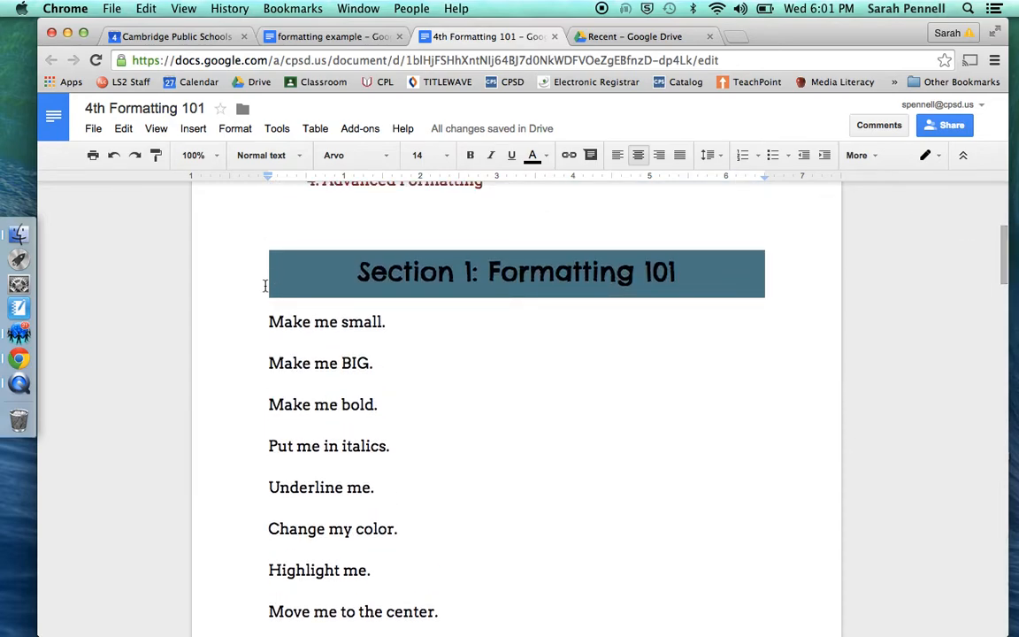
pyautogui.tripleClick(282, 329)
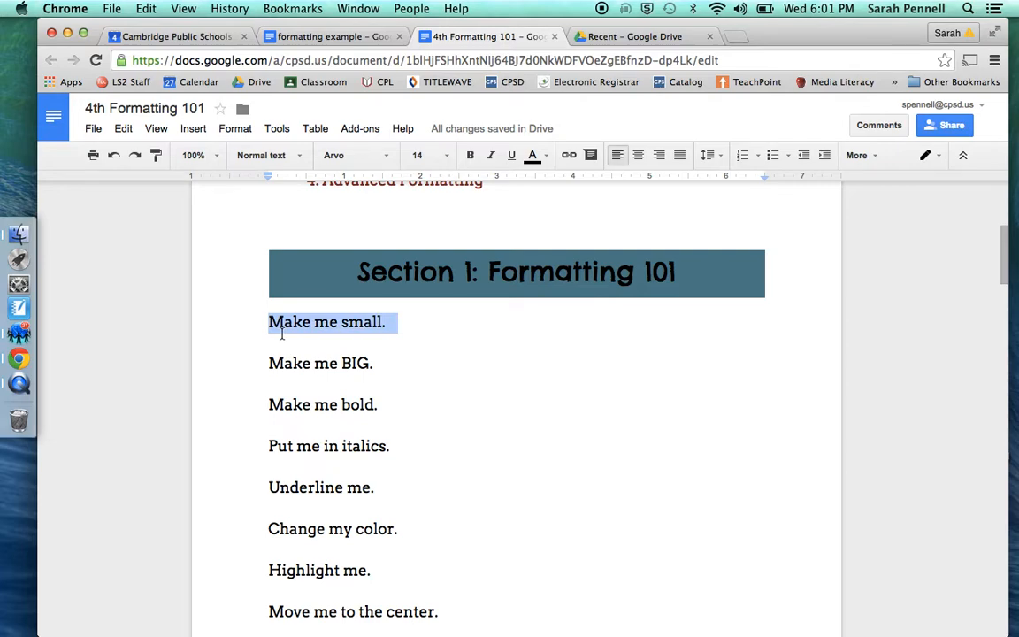
pyautogui.click(457, 359)
pyautogui.click(340, 272)
pyautogui.moveTo(340, 273); pyautogui.dragTo(480, 634)
pyautogui.press('Down')
pyautogui.press('Down')
pyautogui.press('Down')
pyautogui.press('Down')
pyautogui.press('Down')
pyautogui.press('Down')
pyautogui.press('Down')
pyautogui.press('Down')
pyautogui.press('Down')
pyautogui.press('Down')
pyautogui.press('Down')
pyautogui.press('Down')
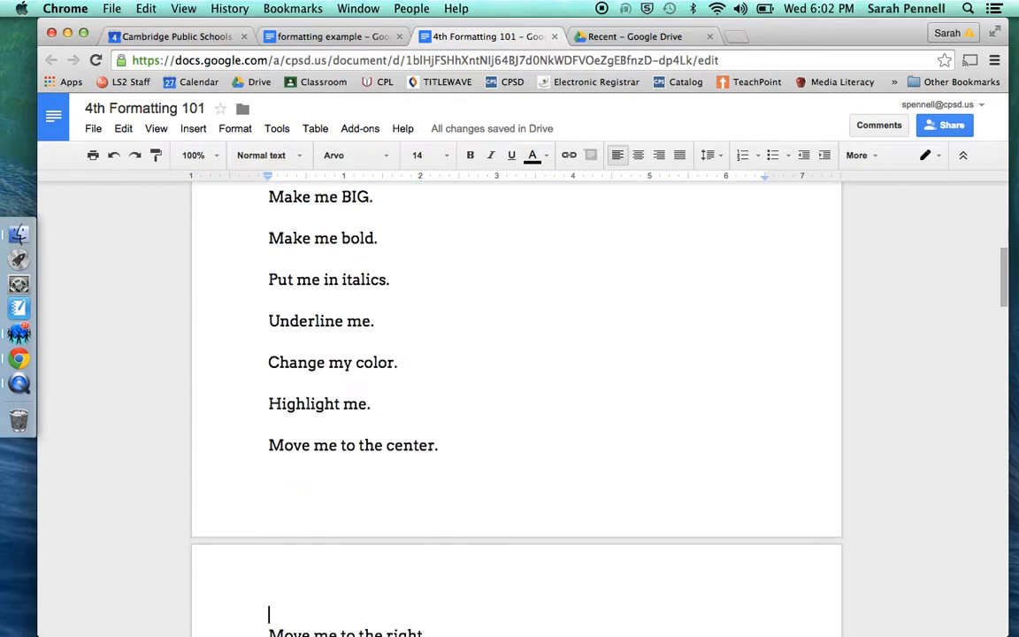
pyautogui.press('Down')
pyautogui.press('Down')
pyautogui.press('Down')
pyautogui.press('Down')
pyautogui.press('Down')
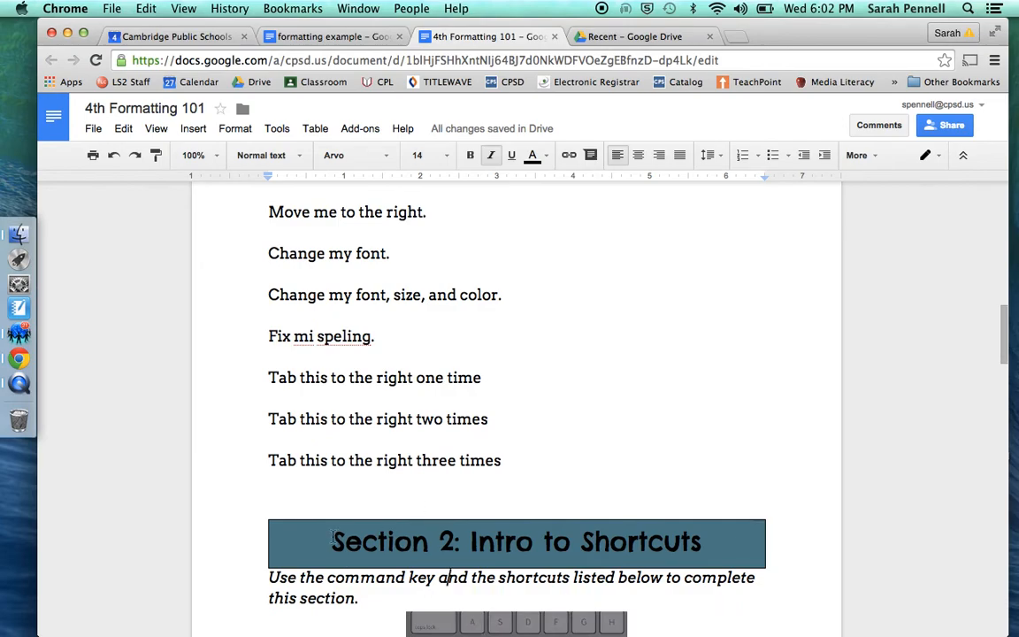
pyautogui.moveTo(332, 541); pyautogui.dragTo(550, 553)
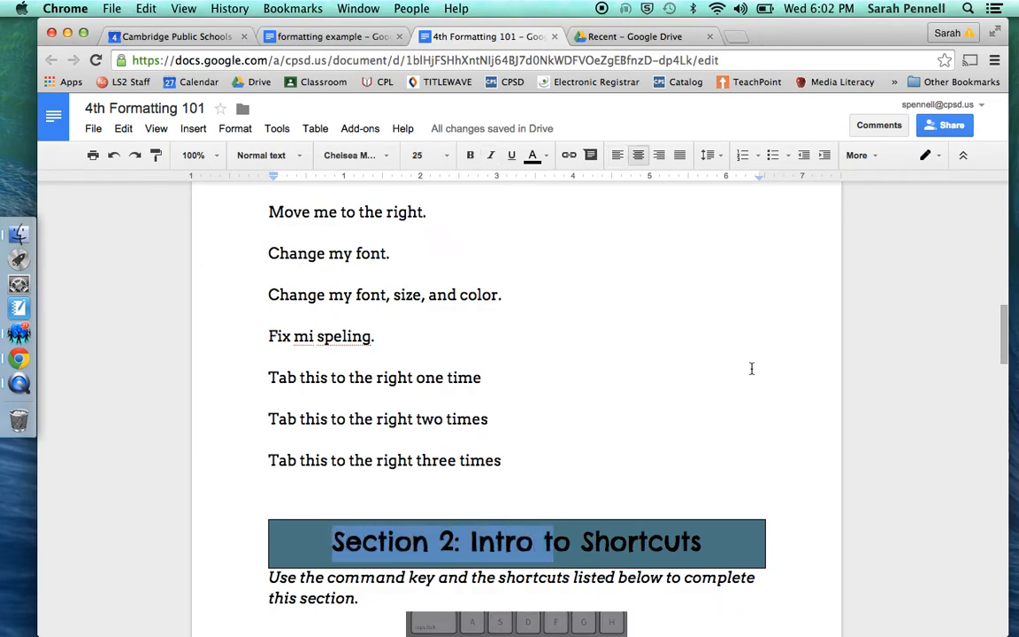
pyautogui.click(723, 380)
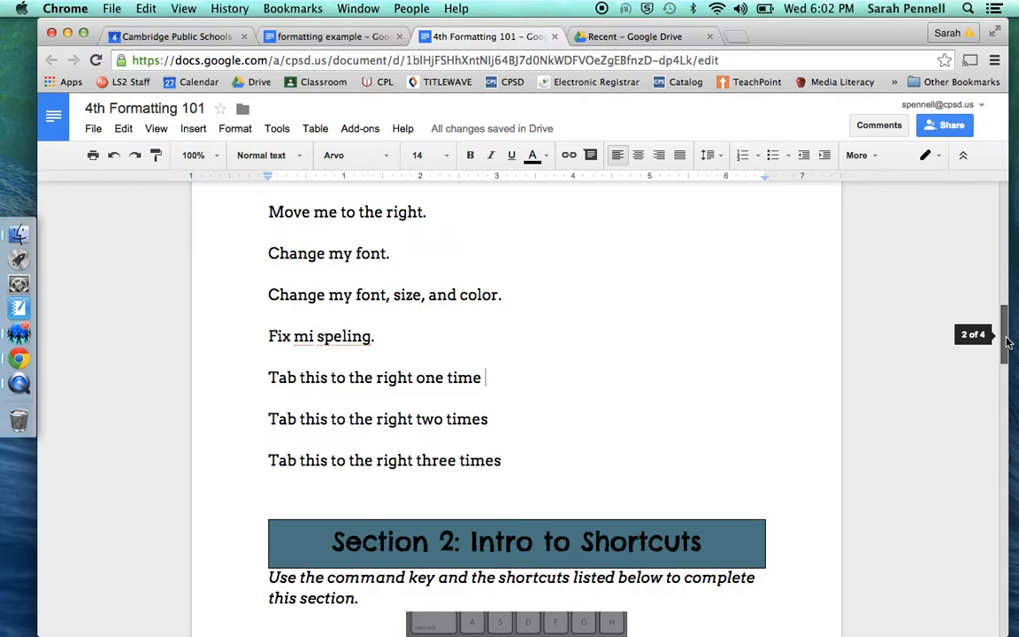
# Set the font size of the "Make me small." line in Section 1 to 10
pyautogui.moveTo(1006, 341); pyautogui.dragTo(994, 268)
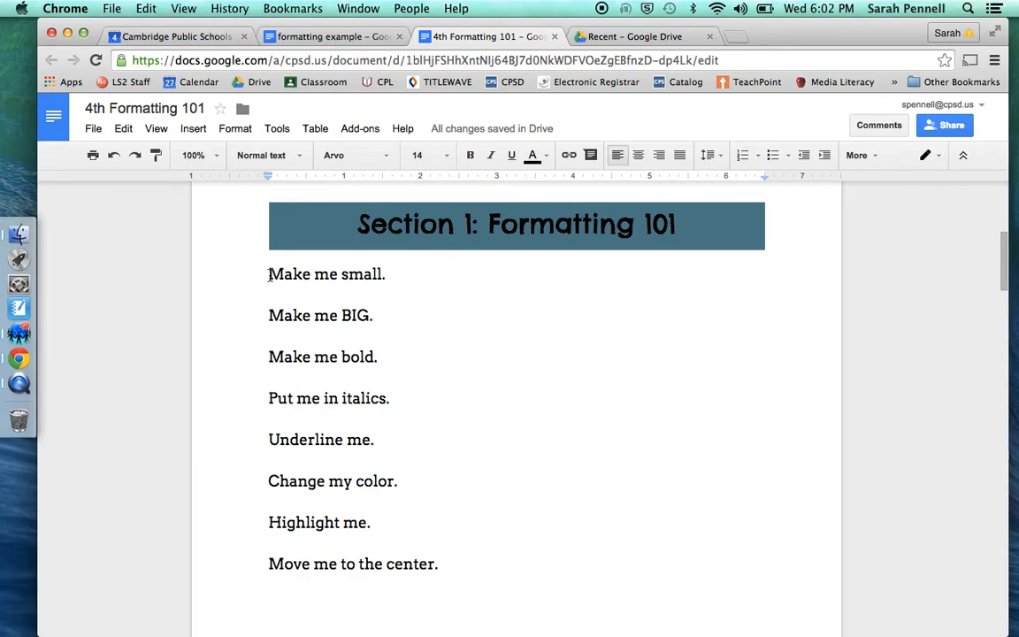
pyautogui.moveTo(269, 275); pyautogui.dragTo(392, 274)
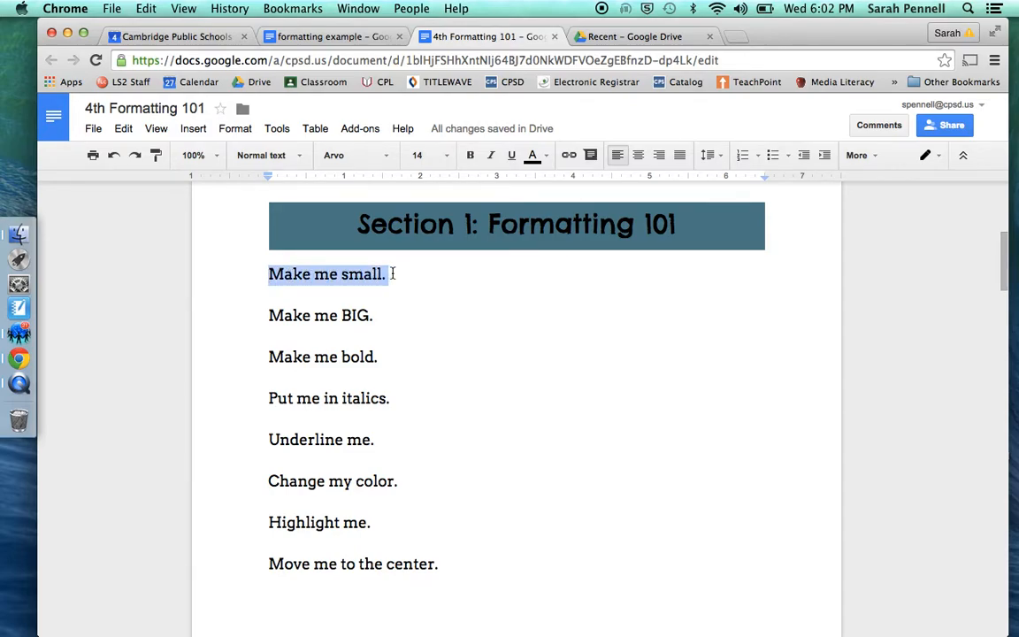
pyautogui.click(267, 274)
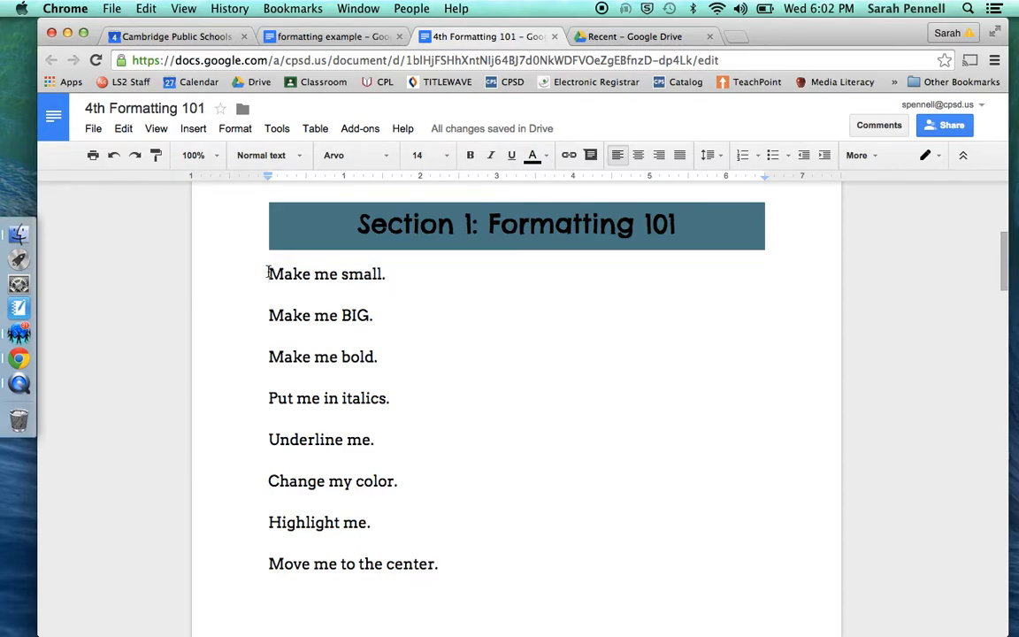
pyautogui.moveTo(267, 273); pyautogui.dragTo(395, 274)
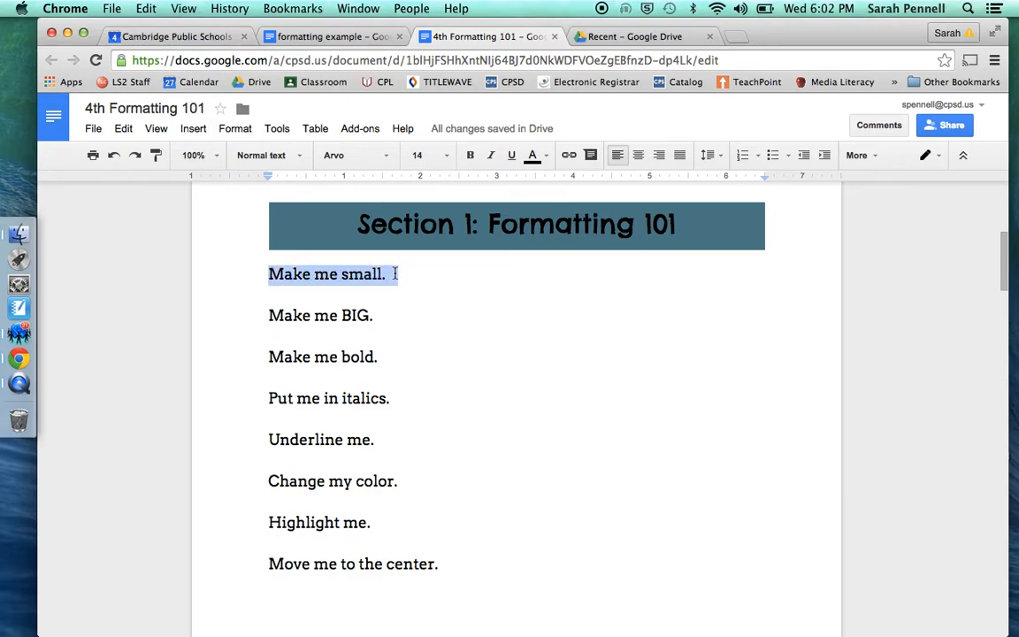
pyautogui.click(350, 274)
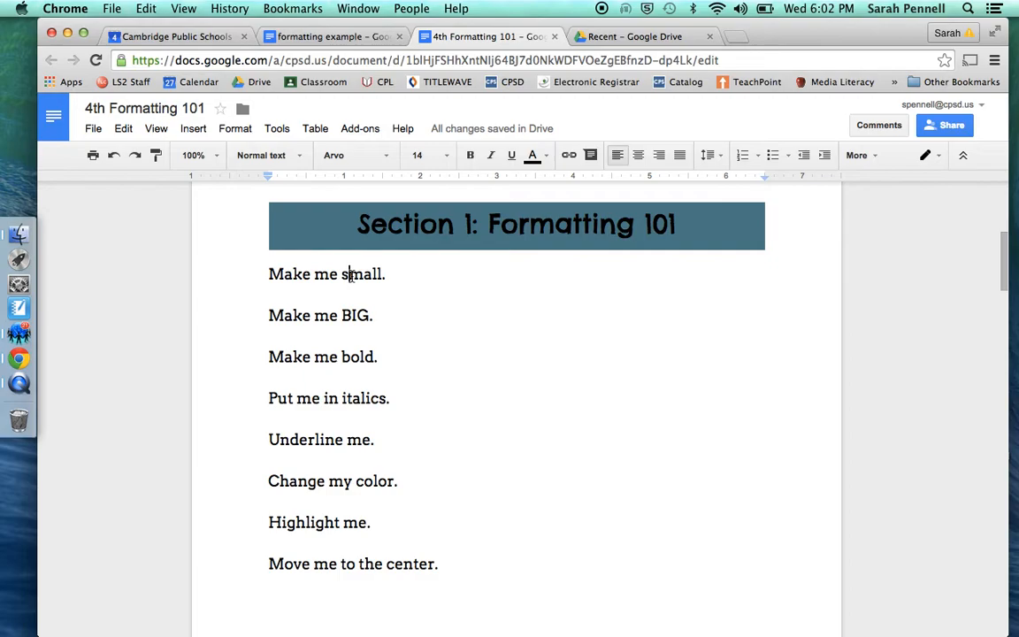
pyautogui.tripleClick(351, 275)
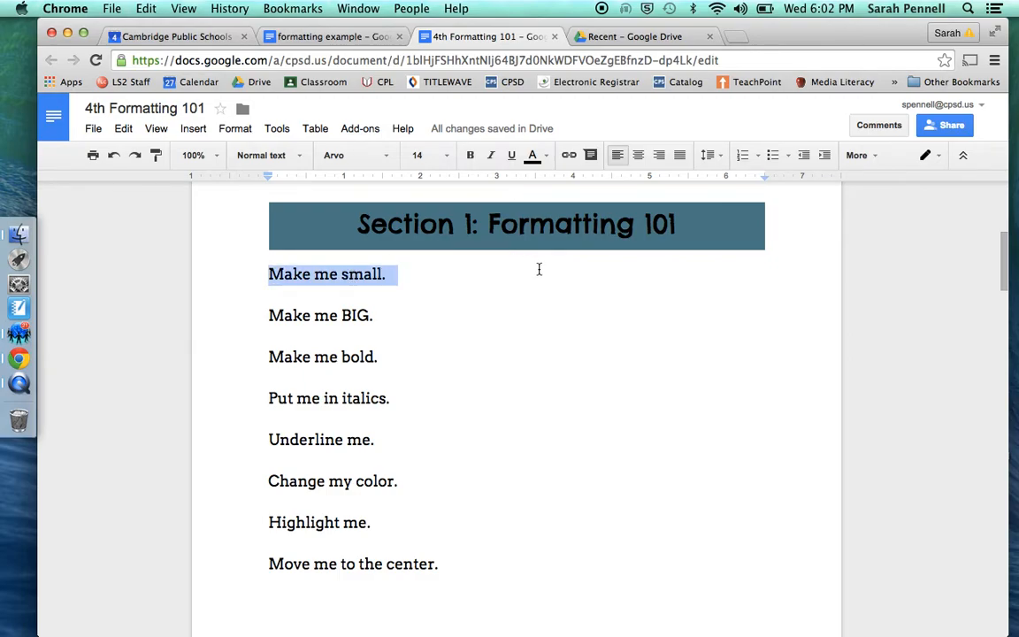
pyautogui.click(445, 162)
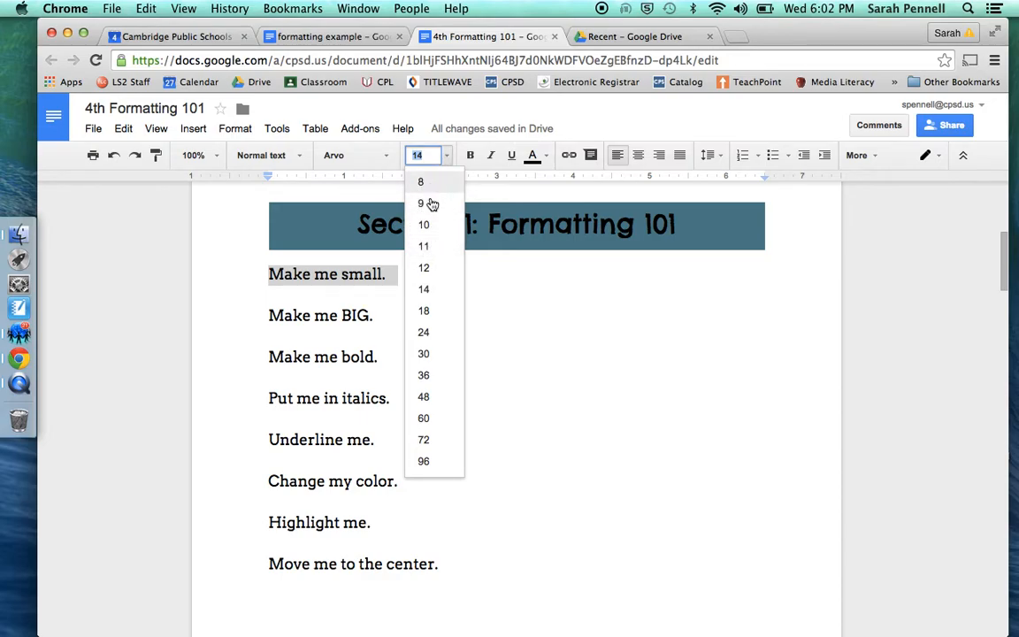
pyautogui.click(426, 226)
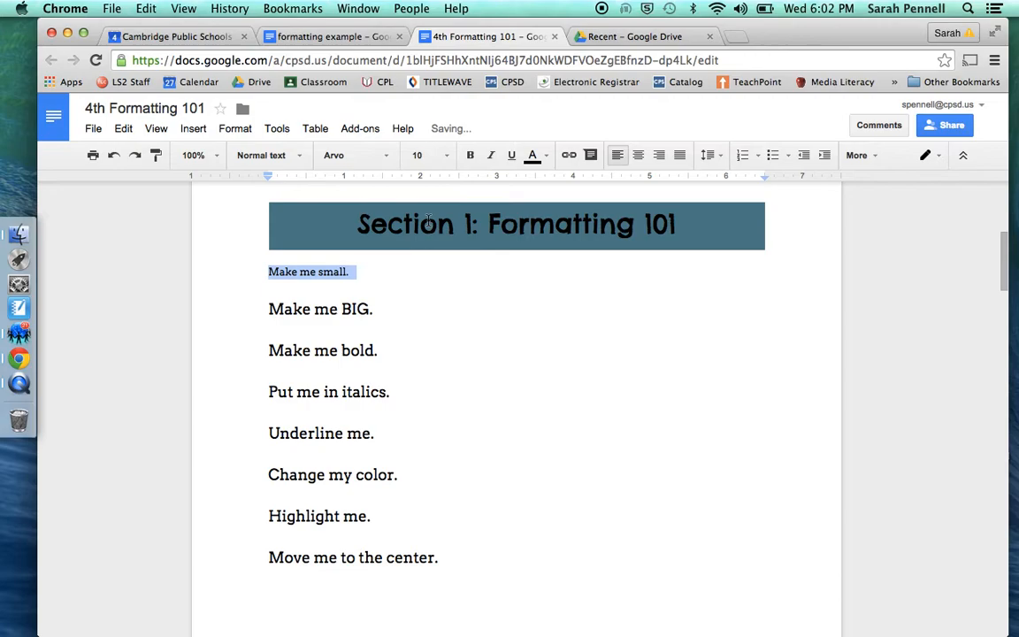
# Set the font size of the "Make me BIG." line to 36
pyautogui.tripleClick(311, 314)
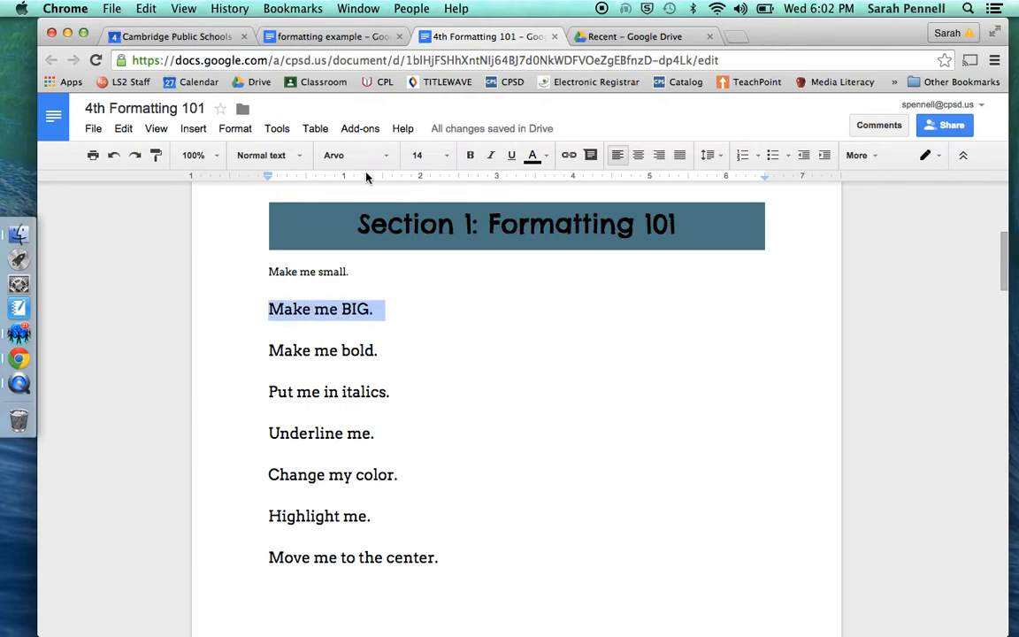
pyautogui.click(448, 157)
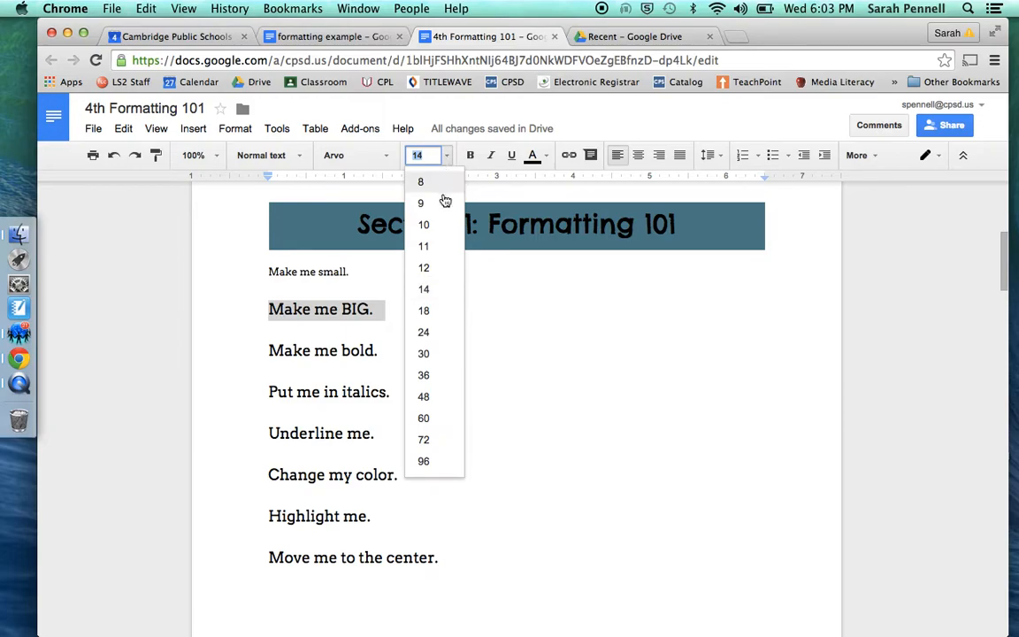
pyautogui.click(425, 379)
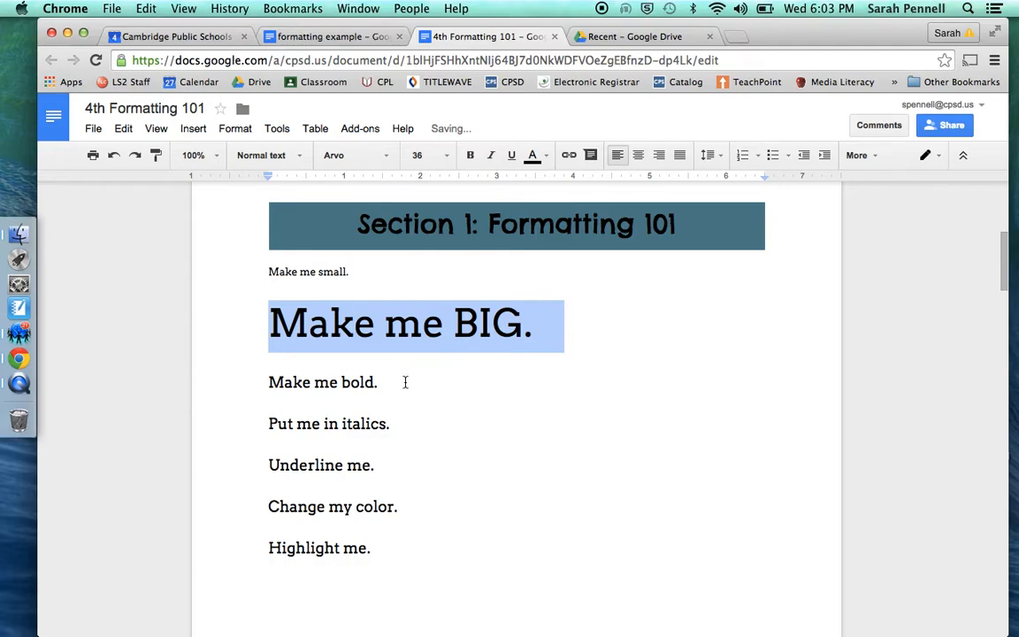
# Apply bold formatting to the whole "Make me bold." line
pyautogui.click(405, 382)
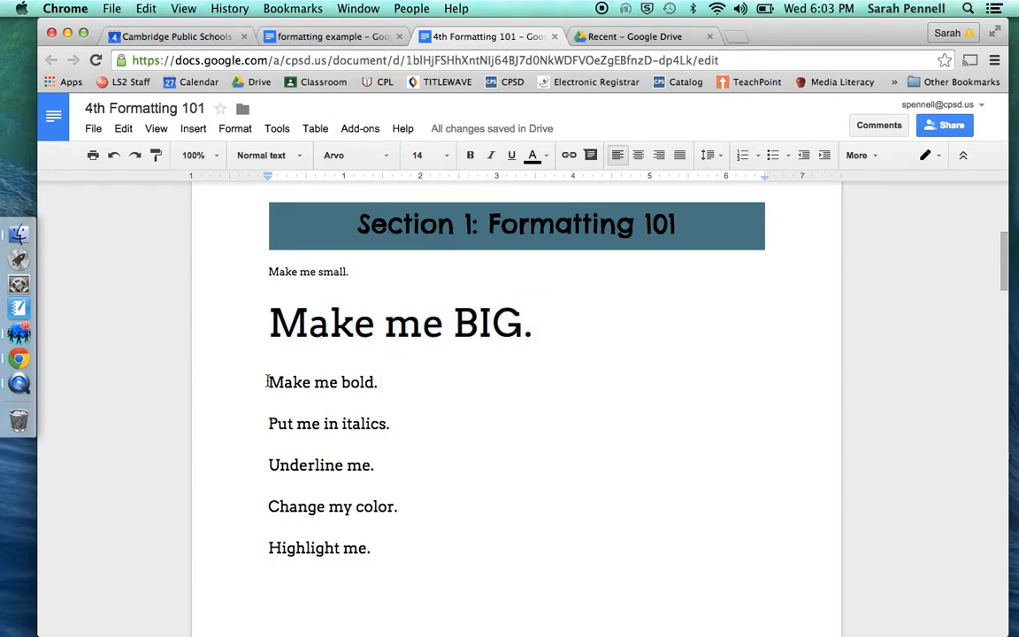
pyautogui.moveTo(266, 381); pyautogui.dragTo(402, 382)
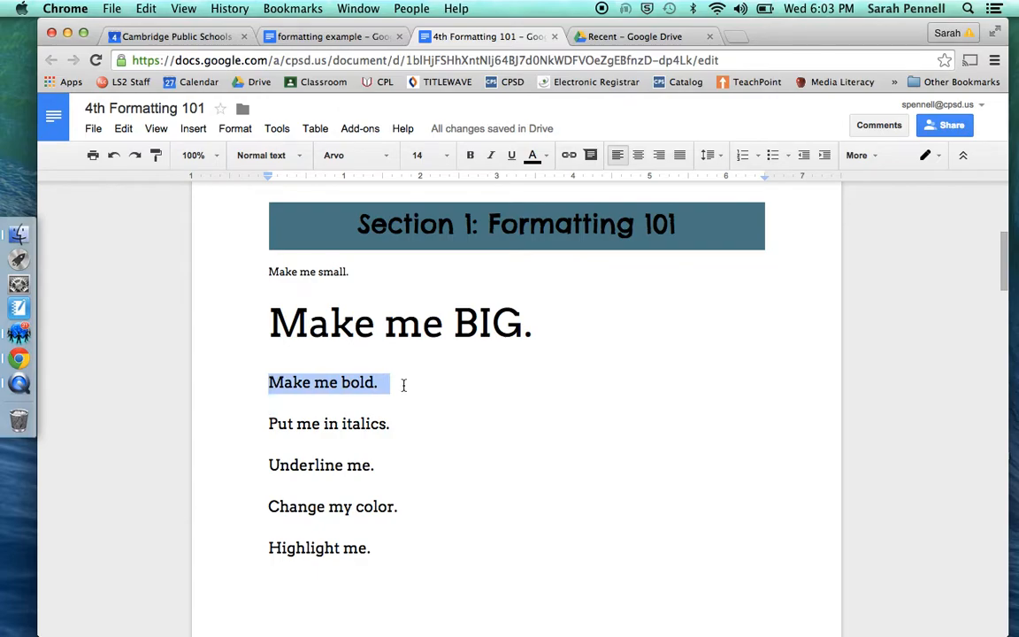
pyautogui.click(472, 159)
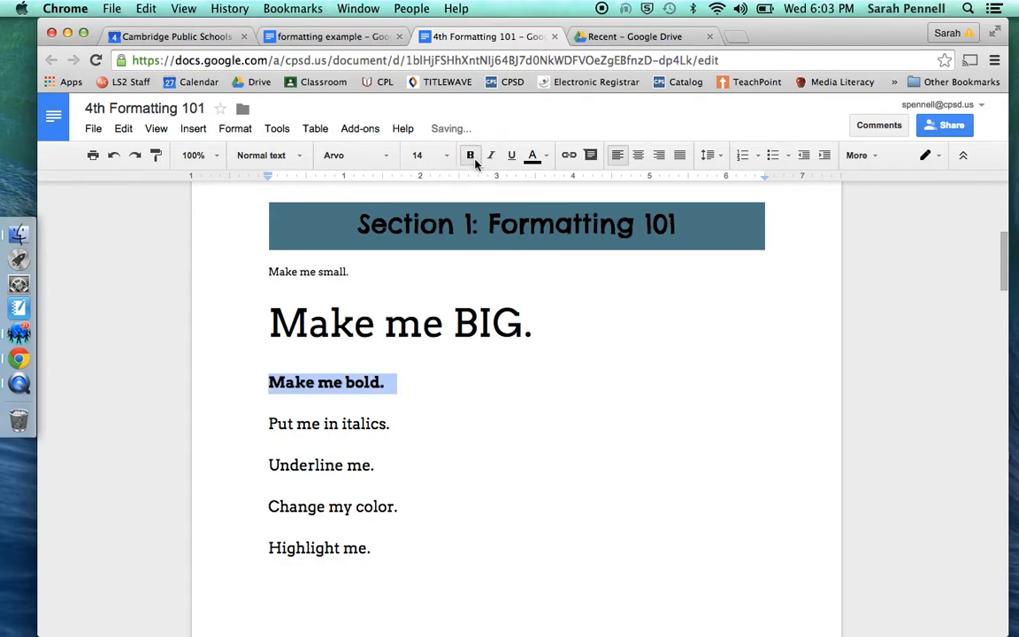
# Italicize the "Put me in italics." line and underline the "Underline me." line
pyautogui.click(338, 424)
pyautogui.tripleClick(338, 424)
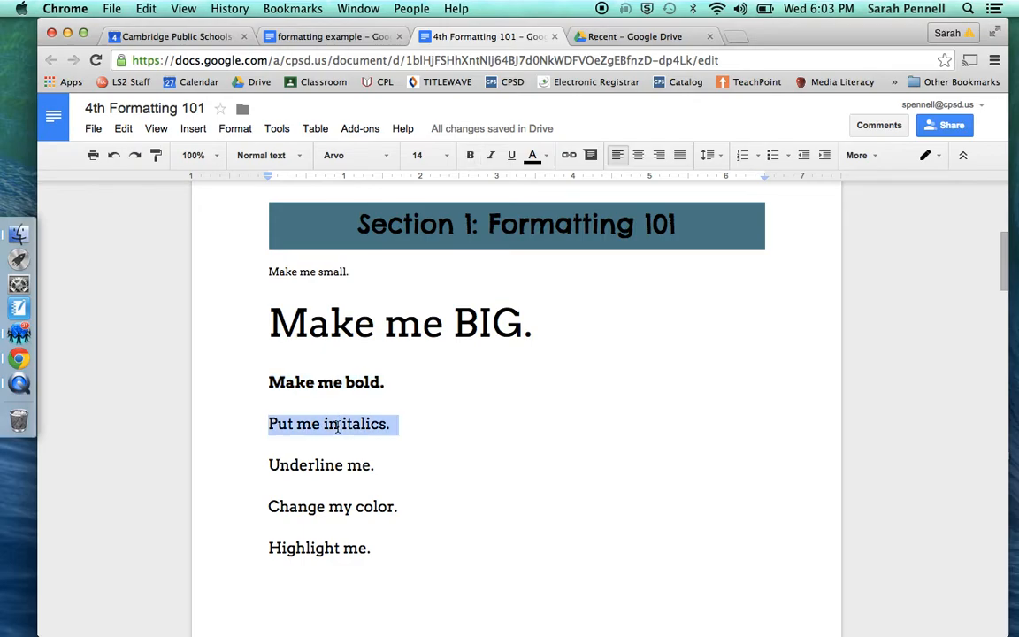
pyautogui.click(492, 156)
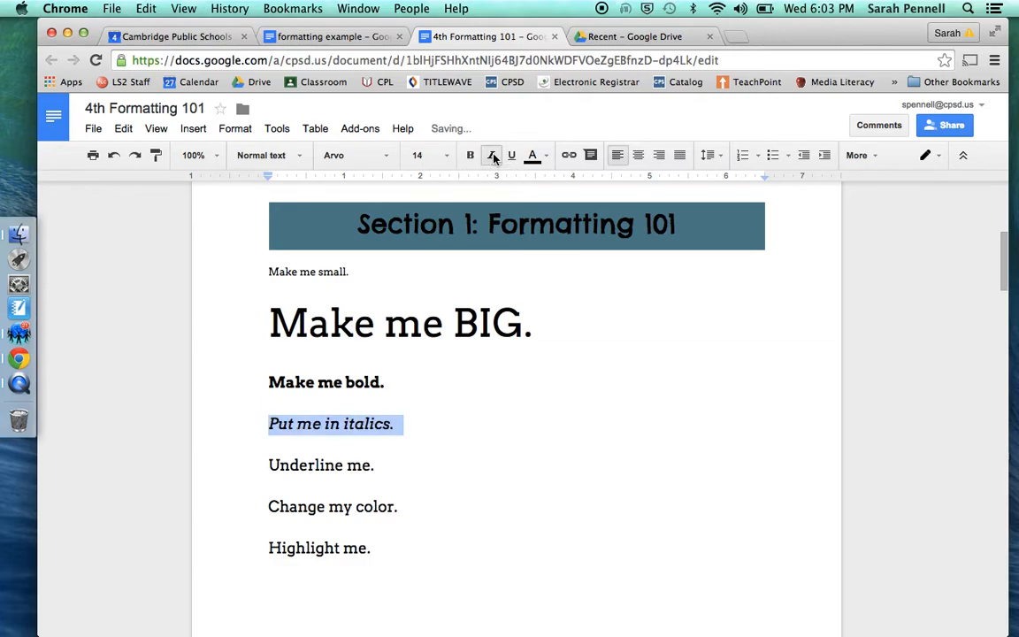
pyautogui.moveTo(268, 465); pyautogui.dragTo(387, 466)
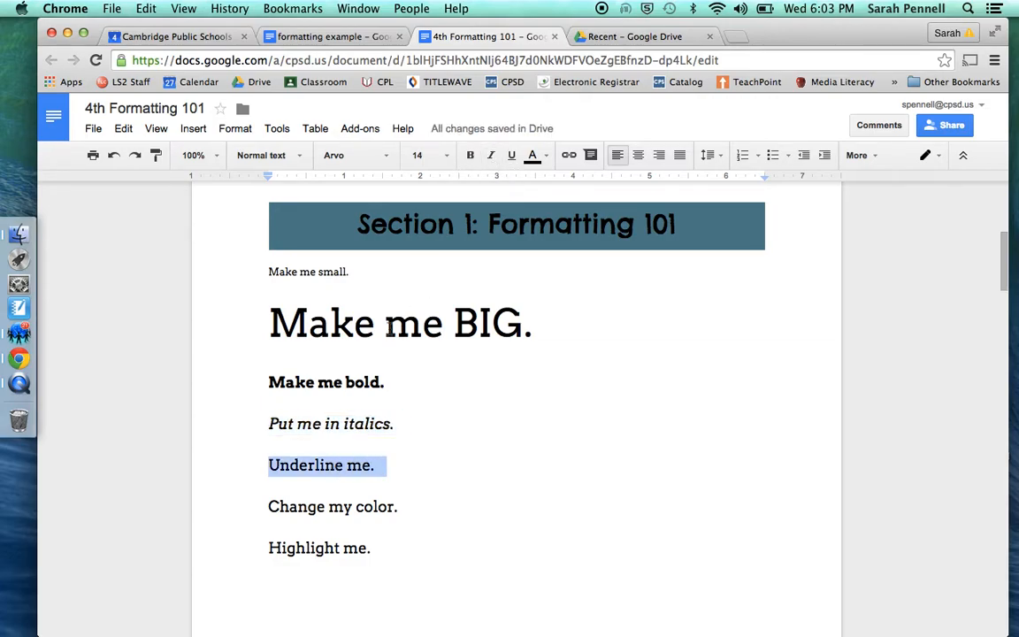
pyautogui.click(512, 155)
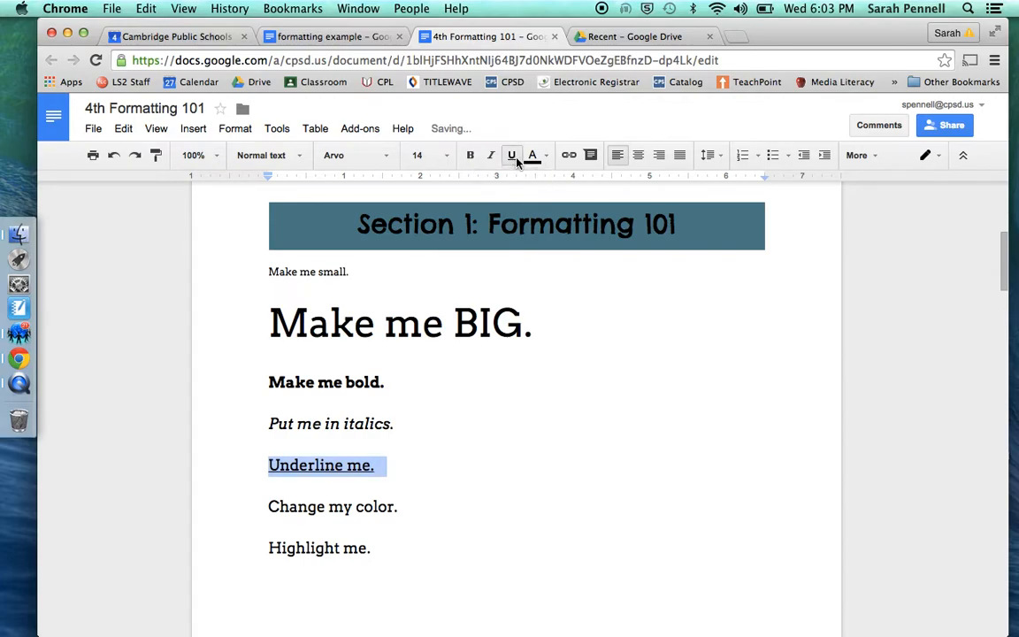
# Change the text color of the "Change my color." line to a rust red
pyautogui.tripleClick(346, 507)
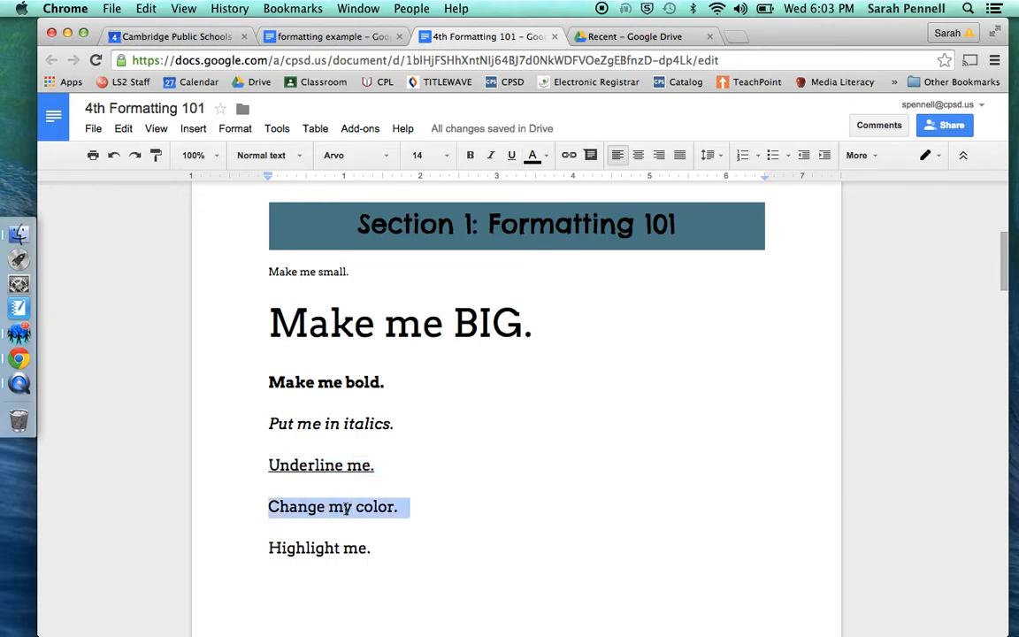
pyautogui.click(545, 159)
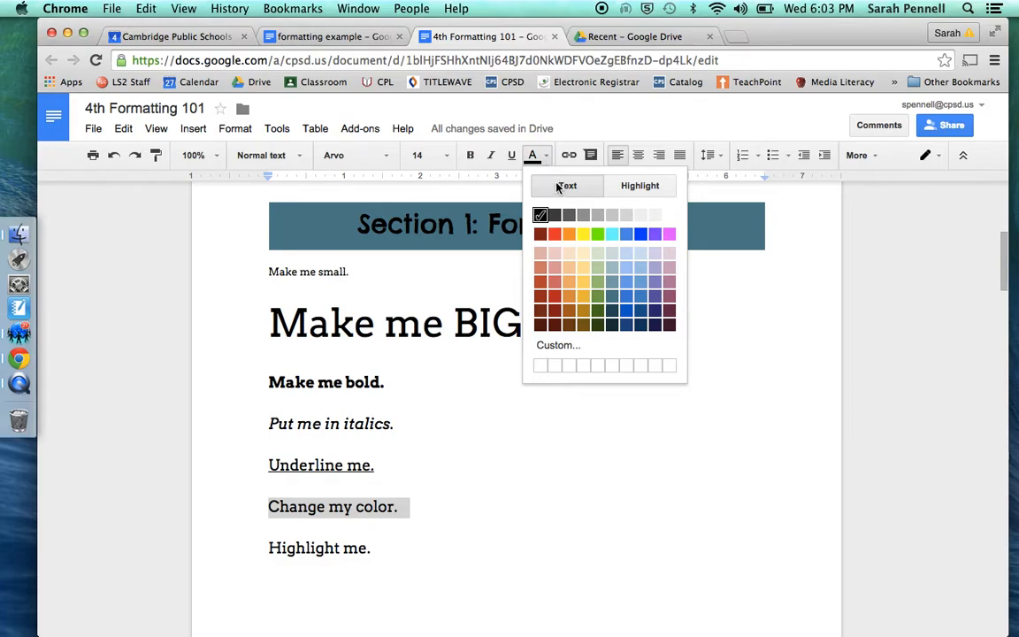
pyautogui.click(542, 281)
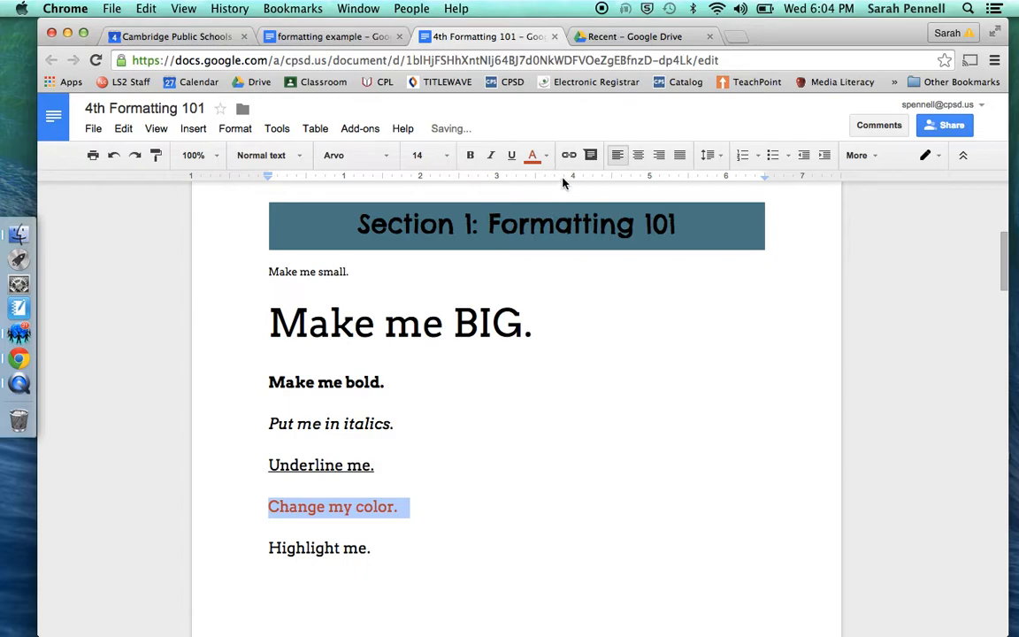
# Highlight the "Highlight me." line in bright green
pyautogui.click(543, 155)
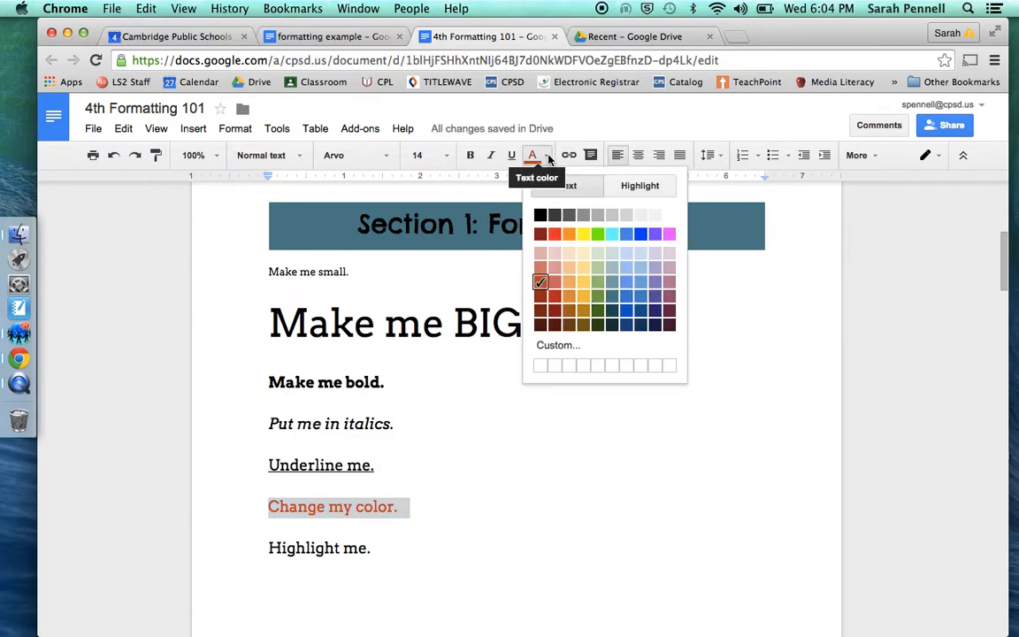
pyautogui.click(636, 188)
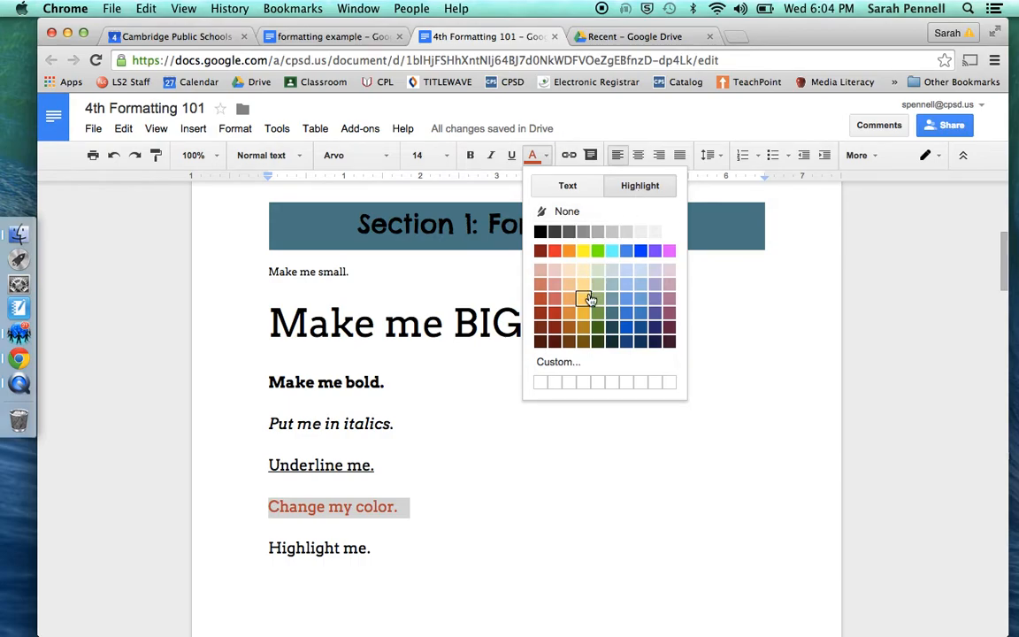
pyautogui.click(341, 548)
pyautogui.tripleClick(341, 548)
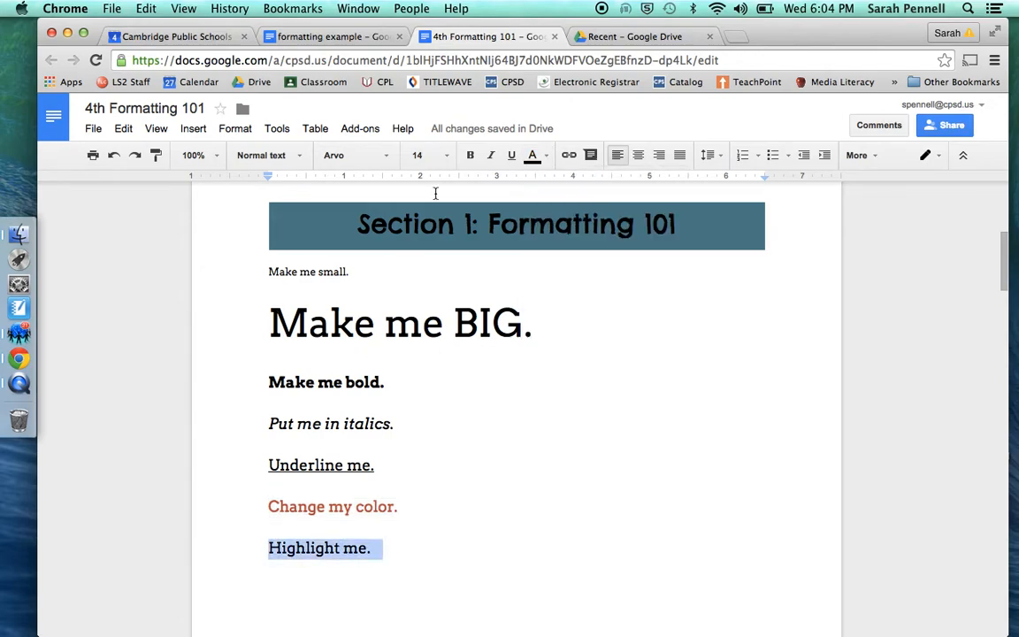
pyautogui.click(548, 157)
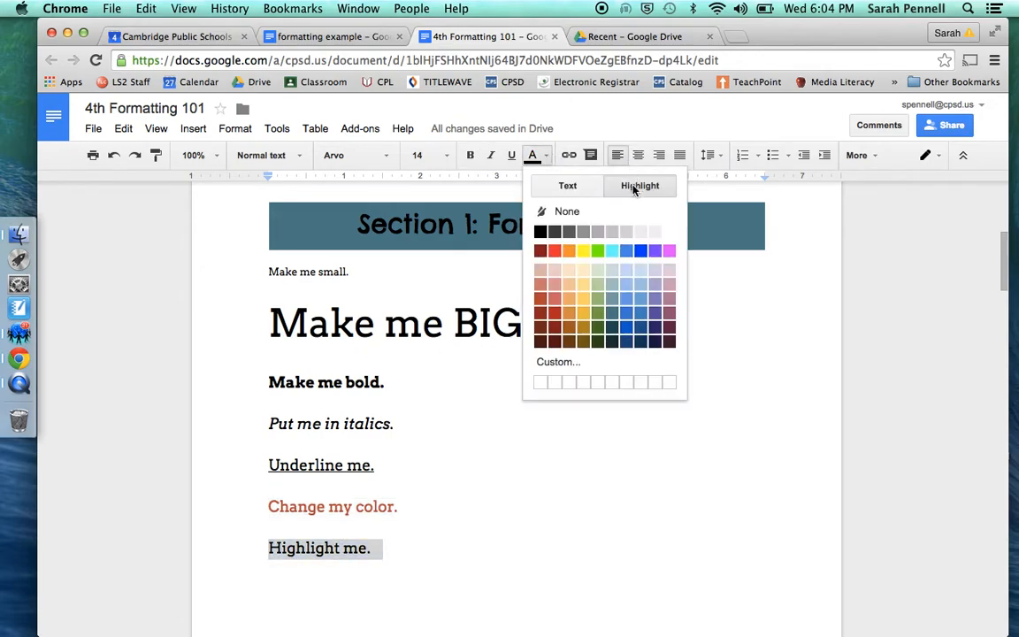
pyautogui.click(598, 254)
pyautogui.click(425, 582)
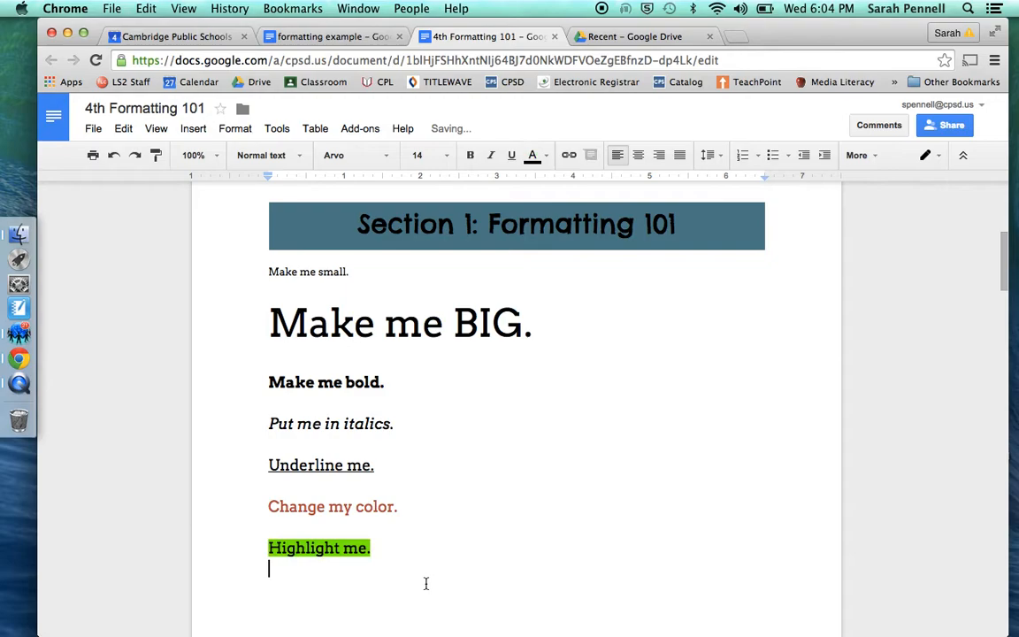
# Center the "Move me to the center." line and right-align the "Move me to the right." line
pyautogui.press('Down')
pyautogui.press('Down')
pyautogui.press('Down')
pyautogui.press('Down')
pyautogui.press('Down')
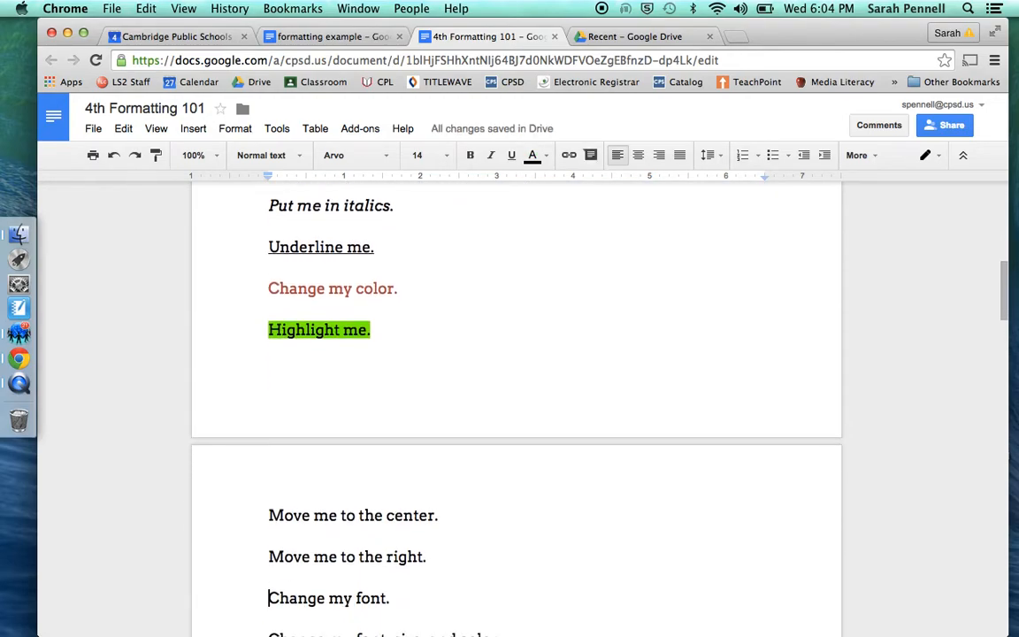
pyautogui.tripleClick(354, 508)
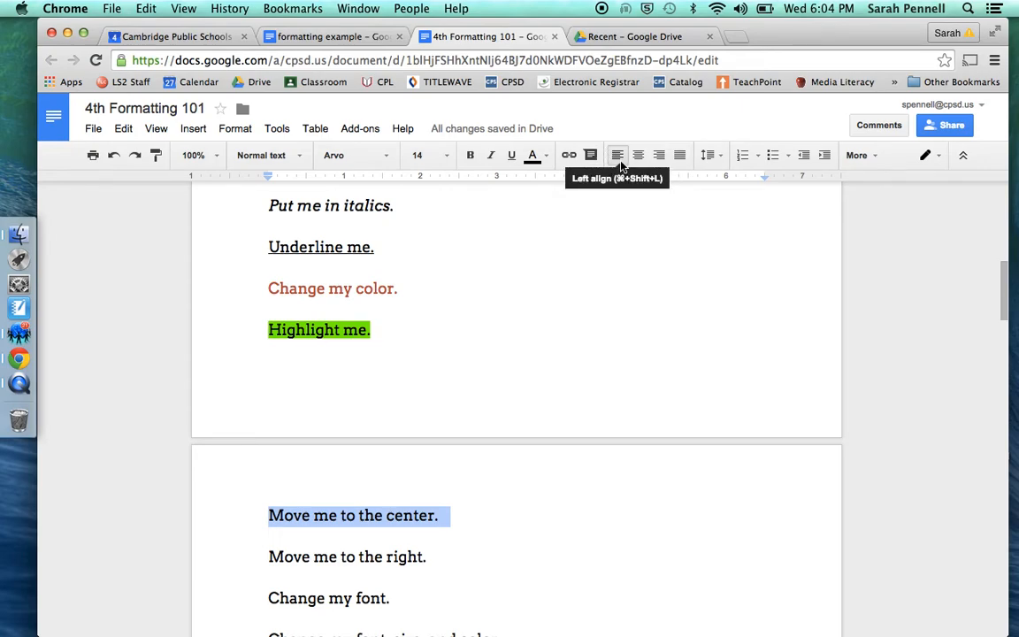
pyautogui.click(513, 531)
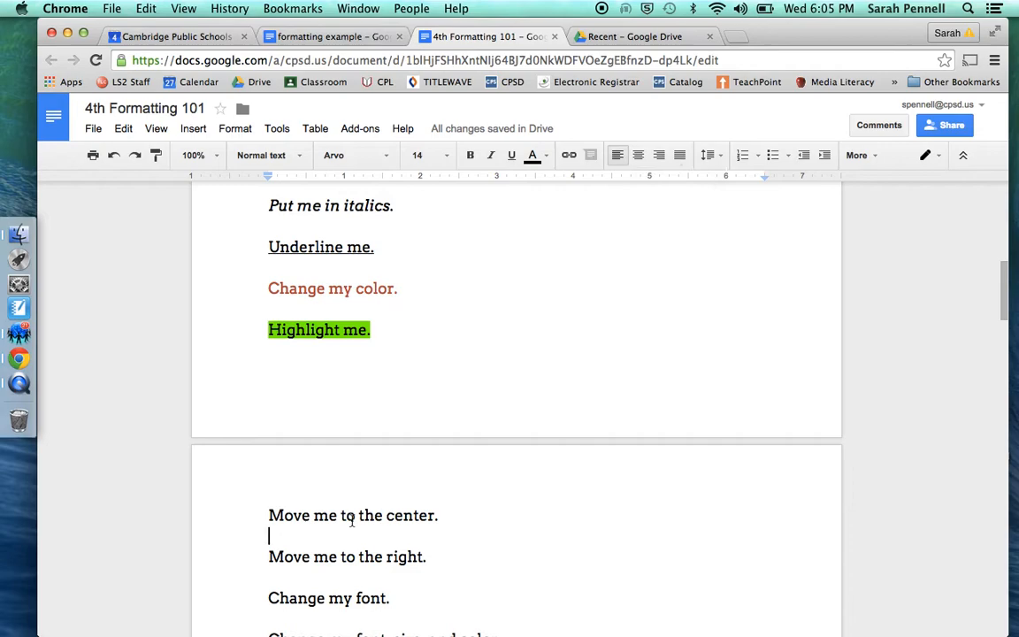
pyautogui.tripleClick(270, 517)
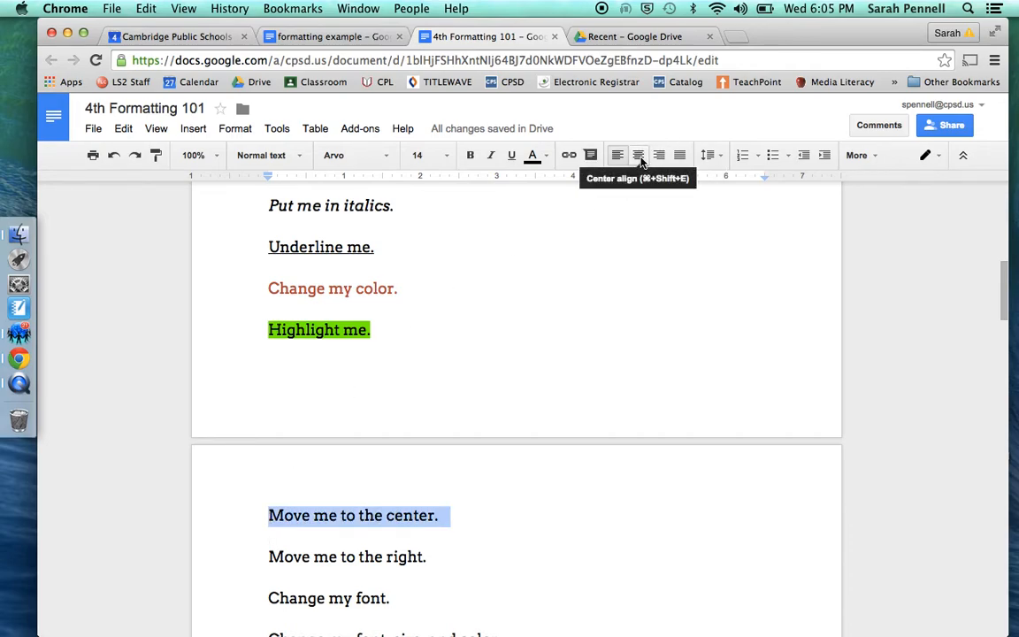
pyautogui.click(639, 158)
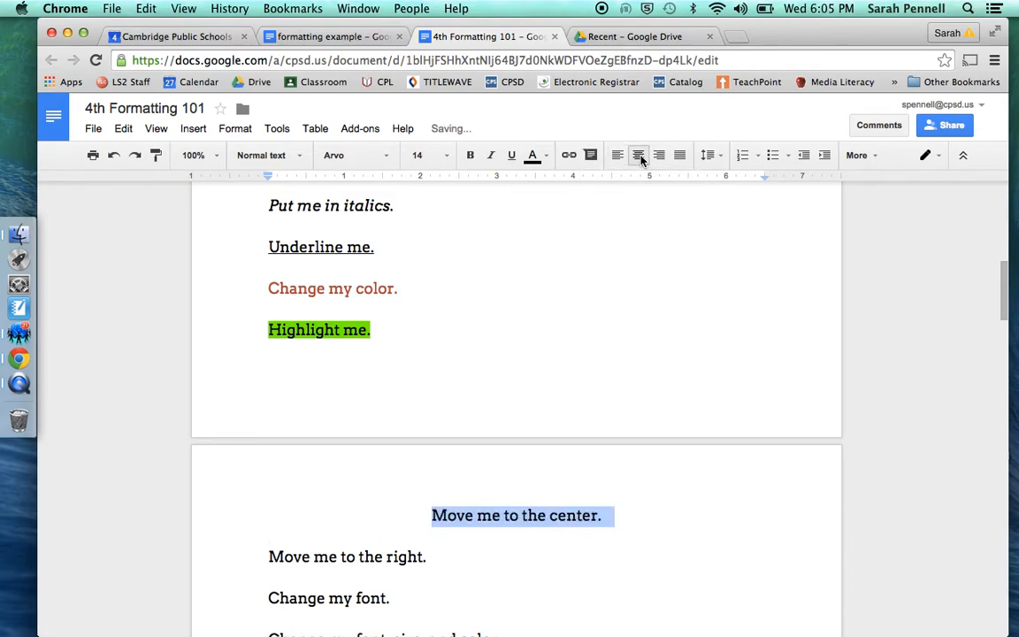
pyautogui.tripleClick(364, 557)
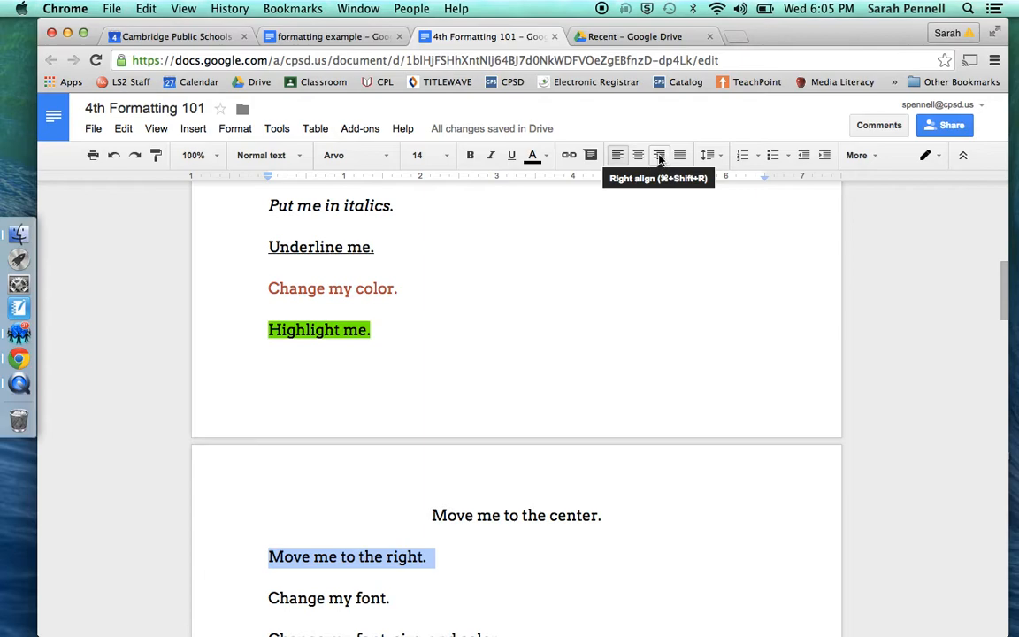
pyautogui.click(658, 158)
# Browse the additional fonts and set the font of the "Change my font." line to Black Ops One
pyautogui.click(359, 598)
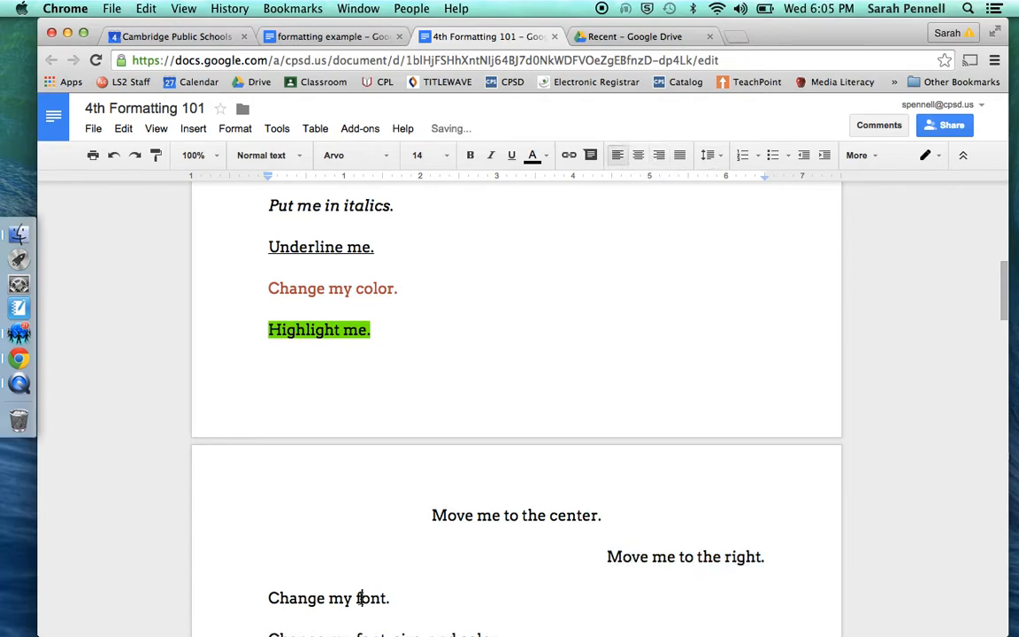
pyautogui.tripleClick(359, 597)
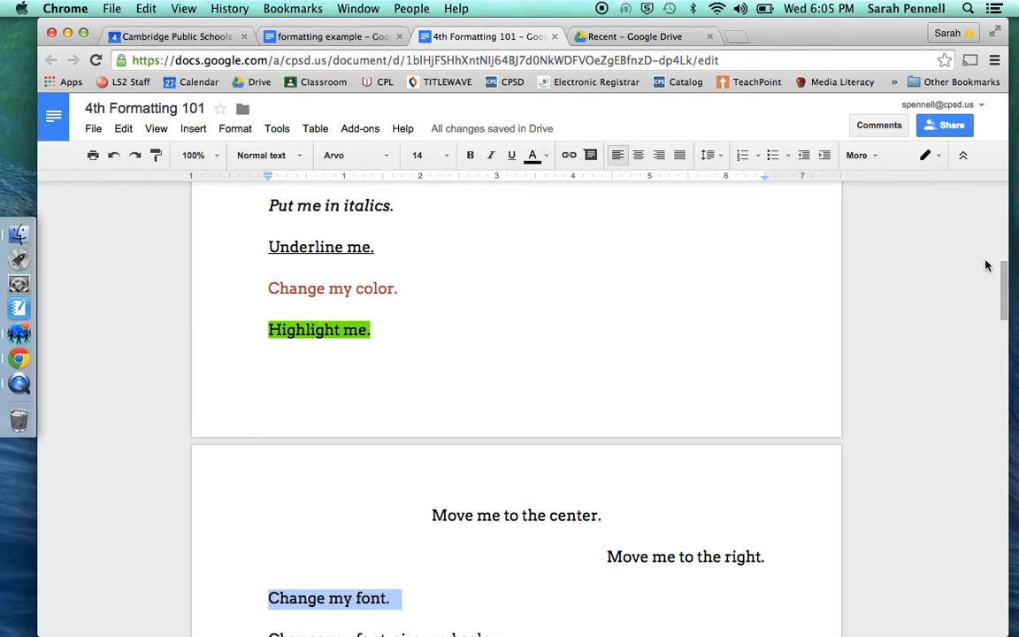
pyautogui.moveTo(1004, 281); pyautogui.dragTo(1006, 328)
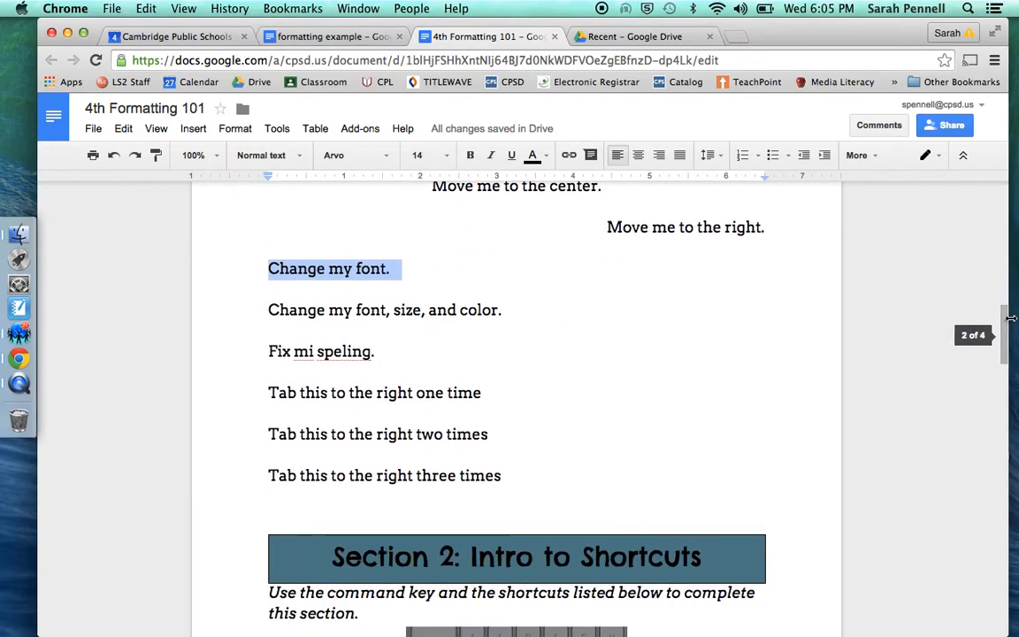
pyautogui.click(356, 155)
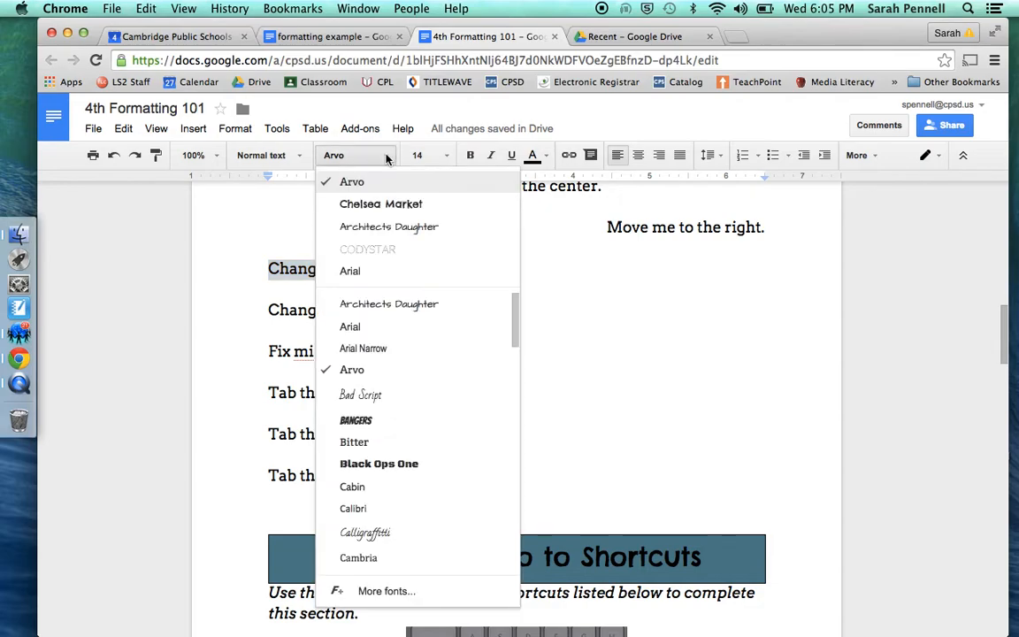
pyautogui.moveTo(517, 318); pyautogui.dragTo(531, 570)
pyautogui.click(379, 591)
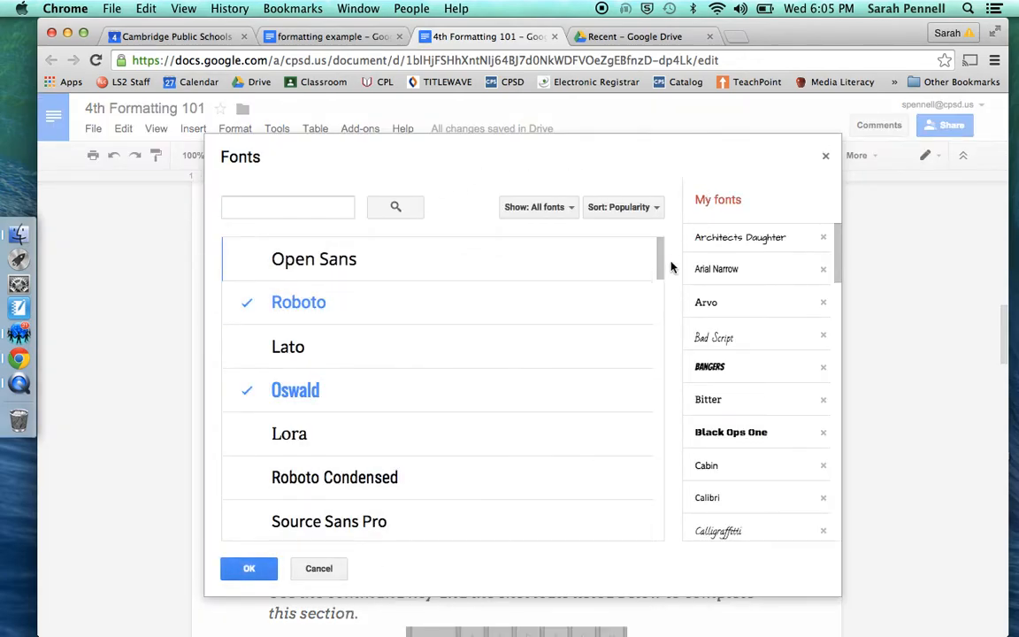
pyautogui.moveTo(659, 261)
pyautogui.mouseDown()
pyautogui.moveTo(644, 518)
pyautogui.moveTo(644, 255)
pyautogui.mouseUp()
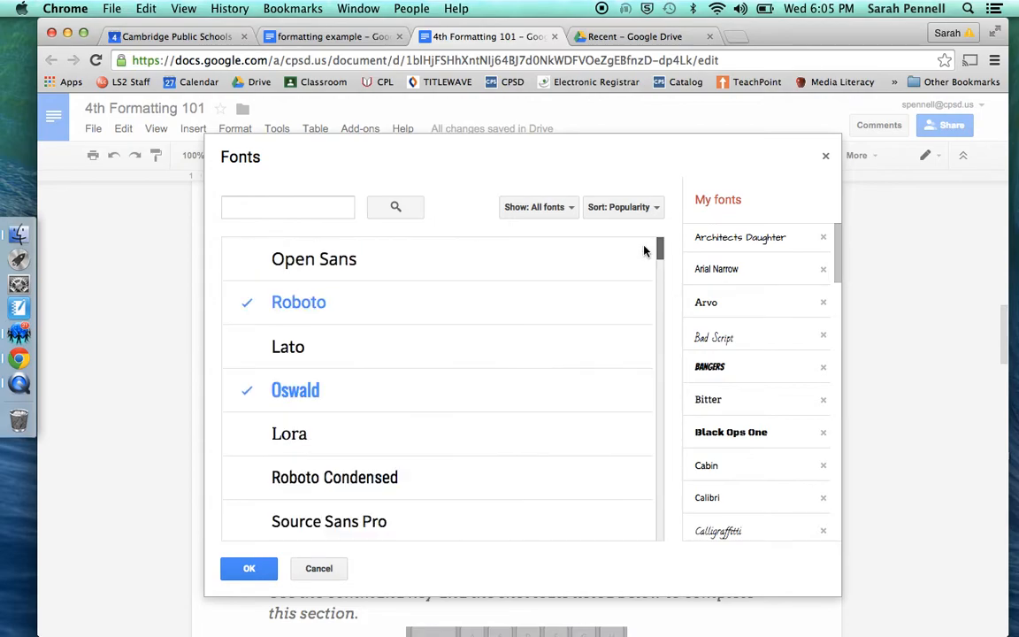
pyautogui.click(826, 158)
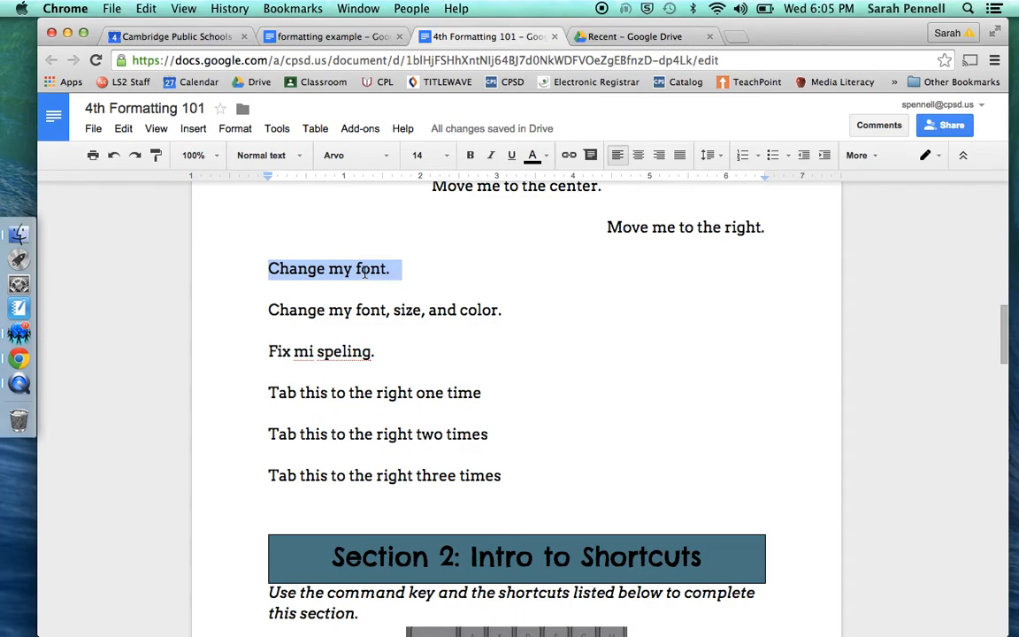
pyautogui.click(384, 157)
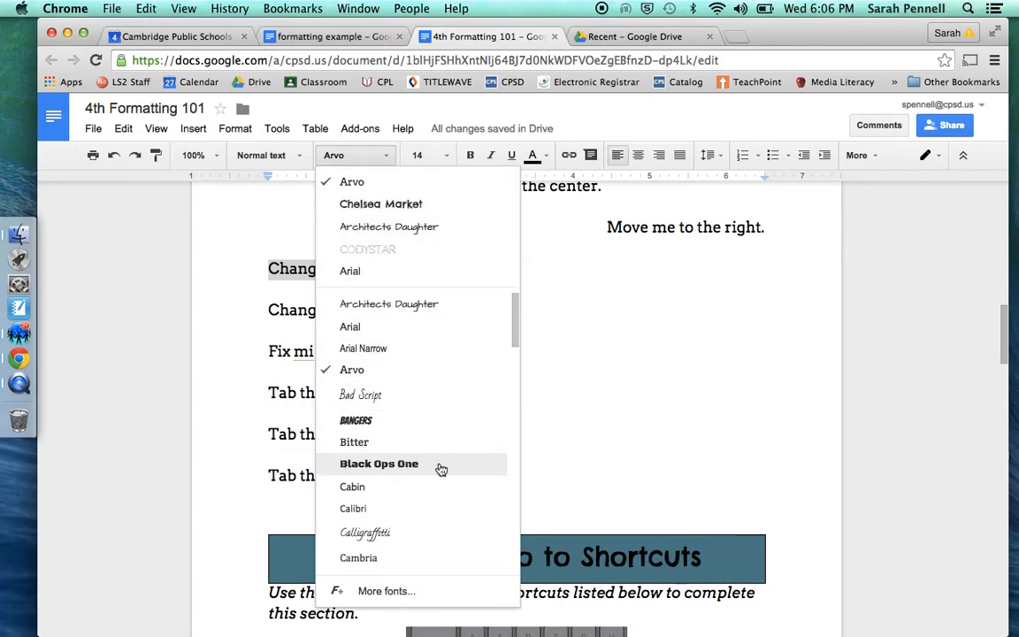
pyautogui.click(403, 466)
pyautogui.click(423, 360)
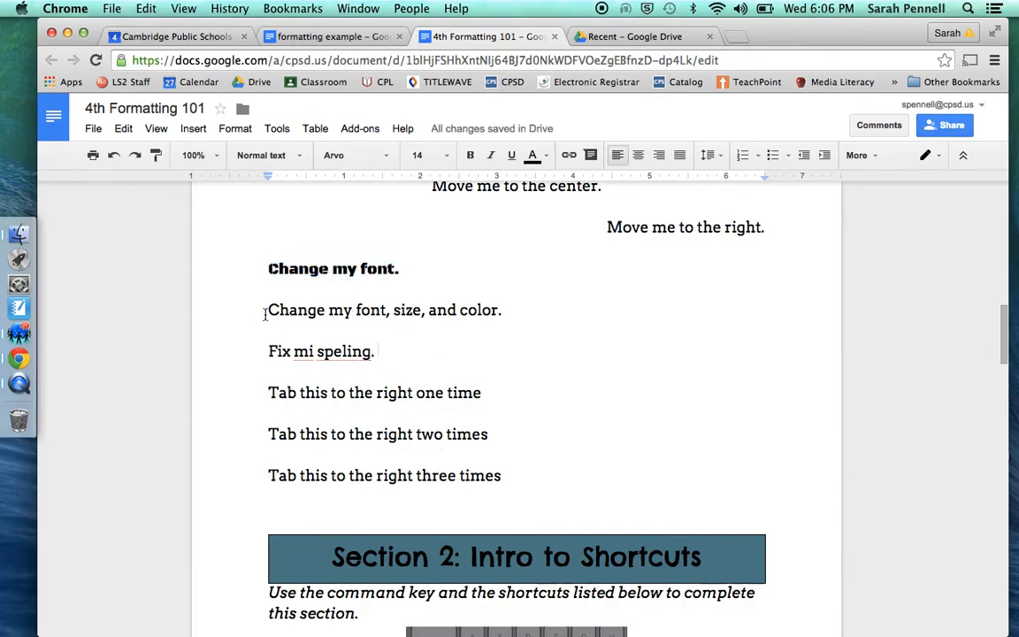
# Set the "Change my font, size, and color." line to the Bad Script font at size 30
pyautogui.moveTo(268, 309); pyautogui.dragTo(517, 305)
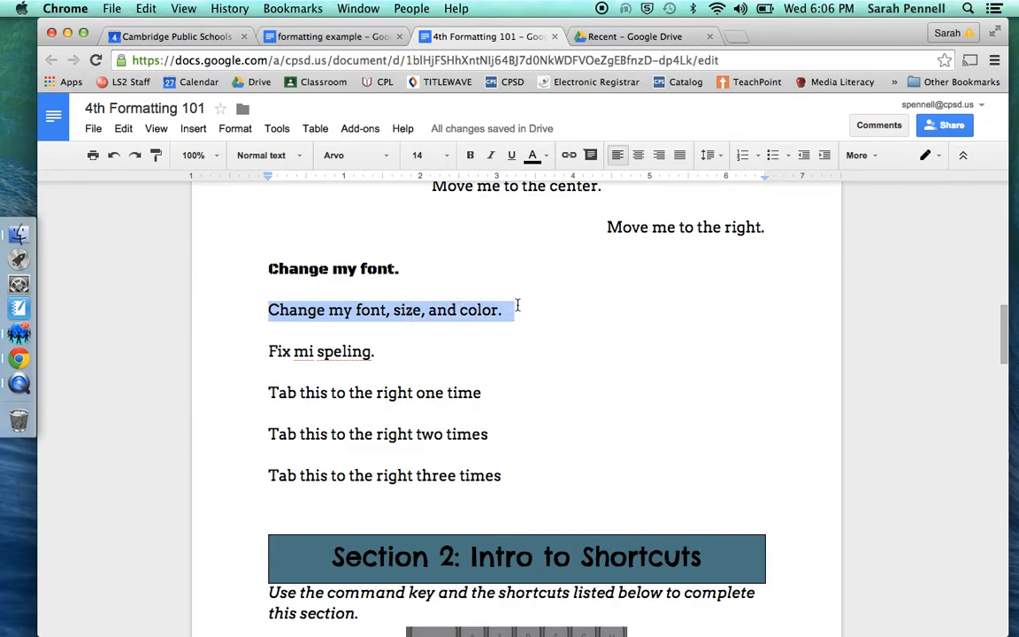
pyautogui.click(386, 156)
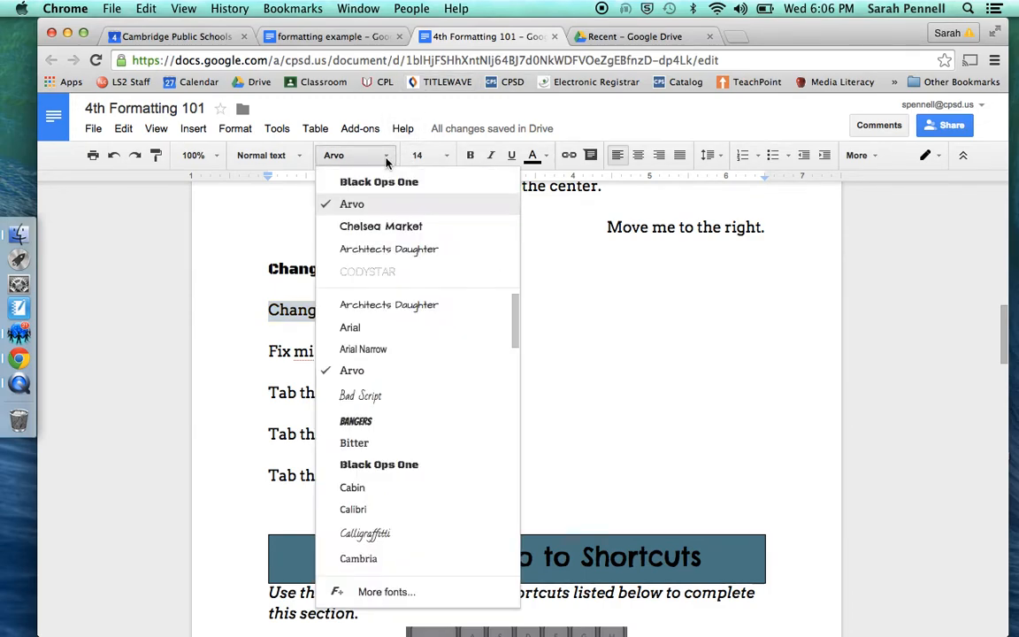
pyautogui.click(377, 397)
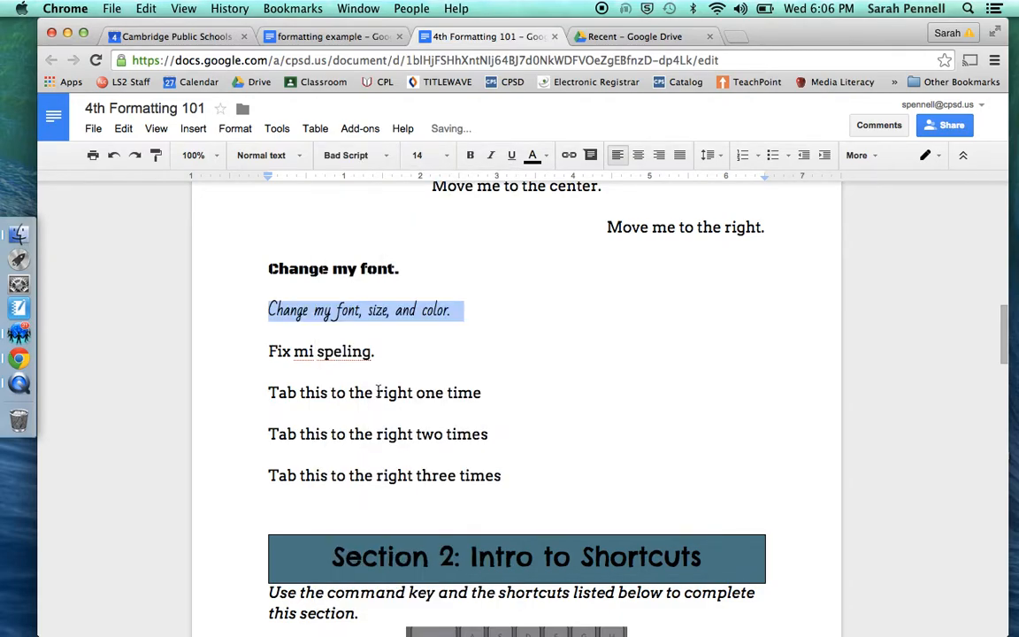
pyautogui.click(418, 155)
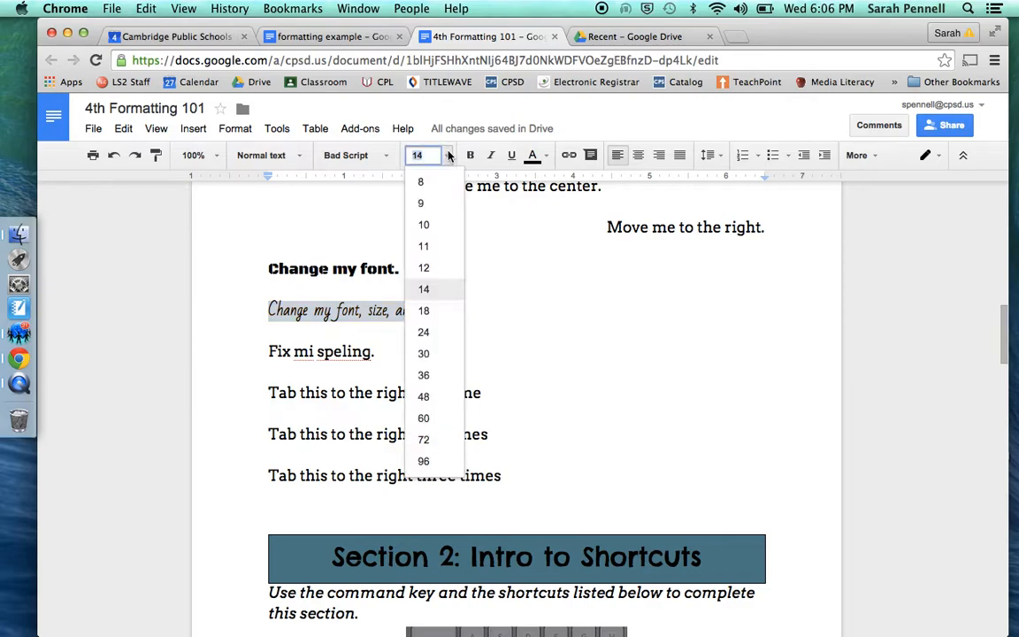
pyautogui.click(436, 354)
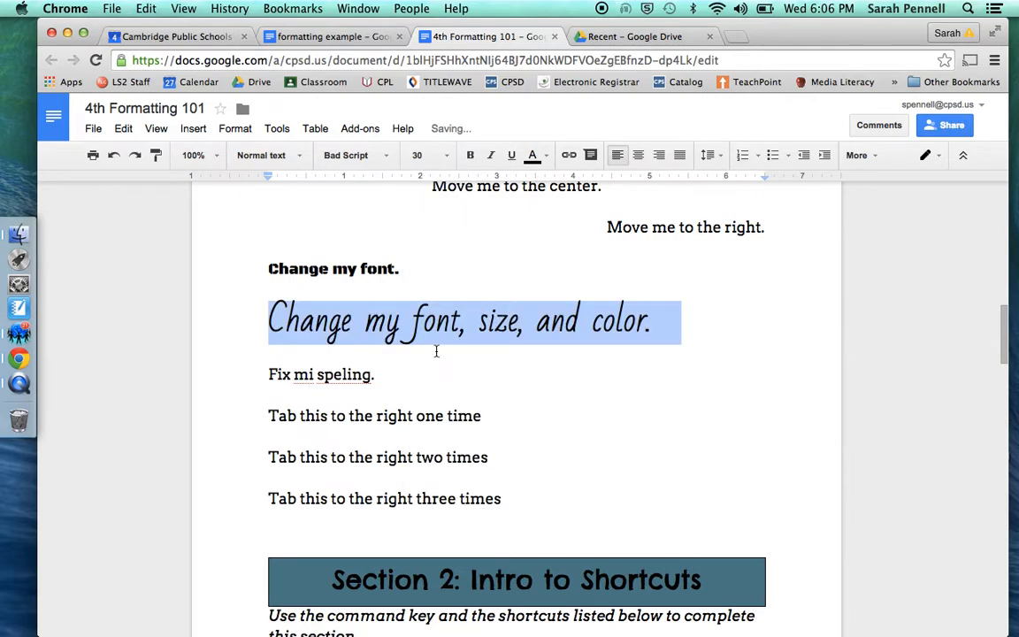
# Try a dark navy highlight on the "Change my font, size, and color." line and remove it again
pyautogui.click(532, 155)
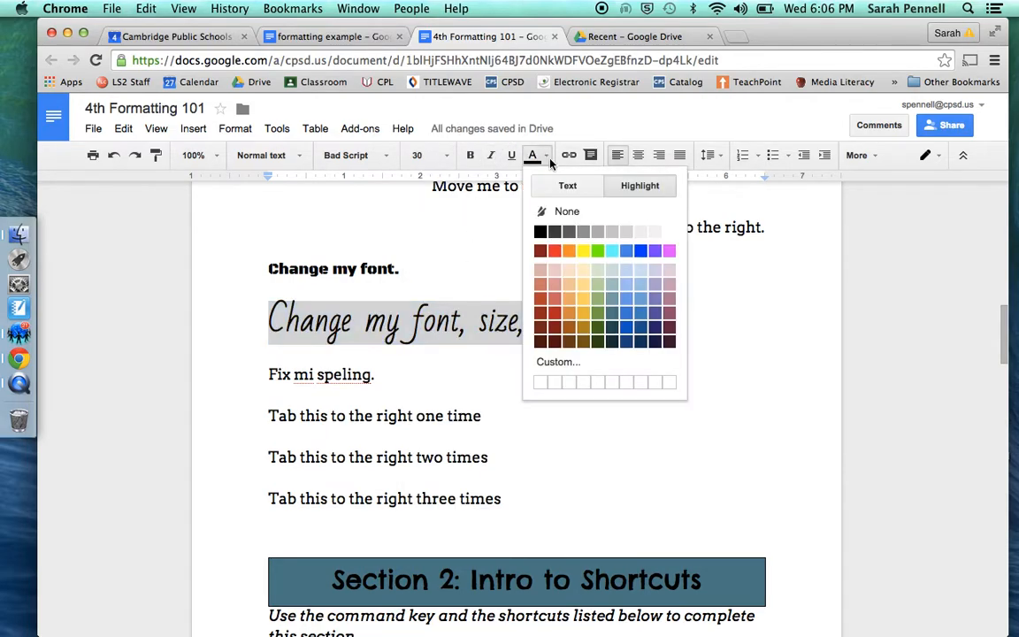
pyautogui.click(657, 333)
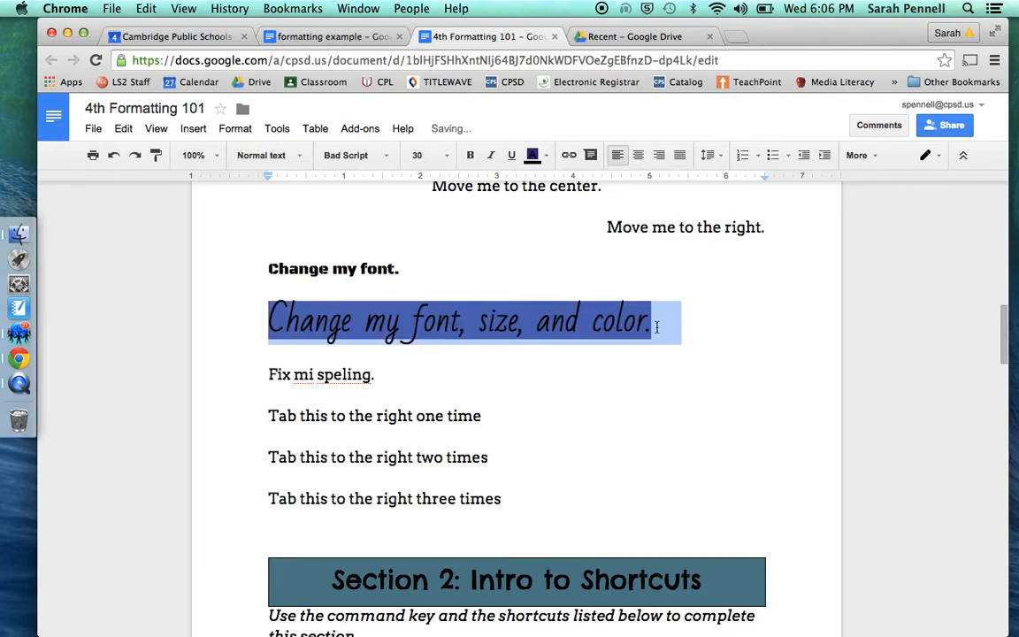
pyautogui.click(615, 377)
pyautogui.tripleClick(581, 330)
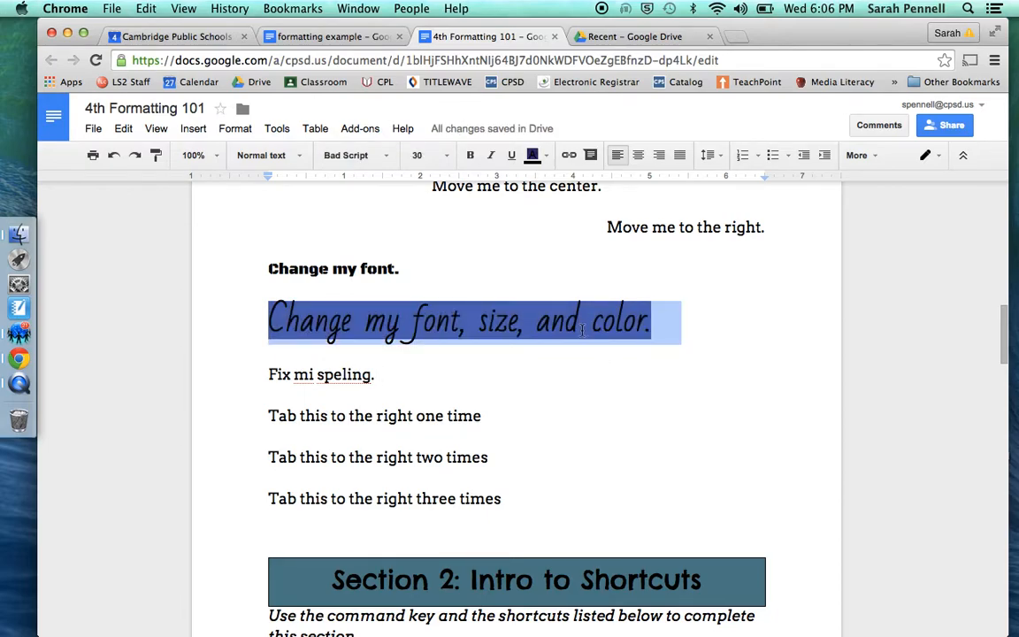
pyautogui.click(534, 157)
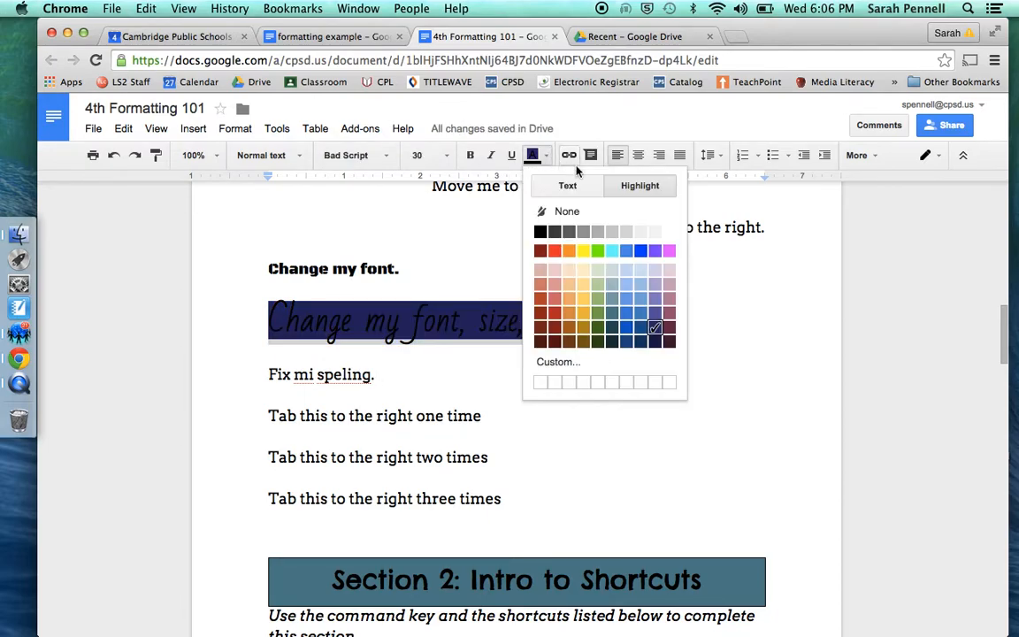
pyautogui.click(642, 213)
# Change the text color of the "Change my font, size, and color." line to dark navy blue
pyautogui.click(535, 161)
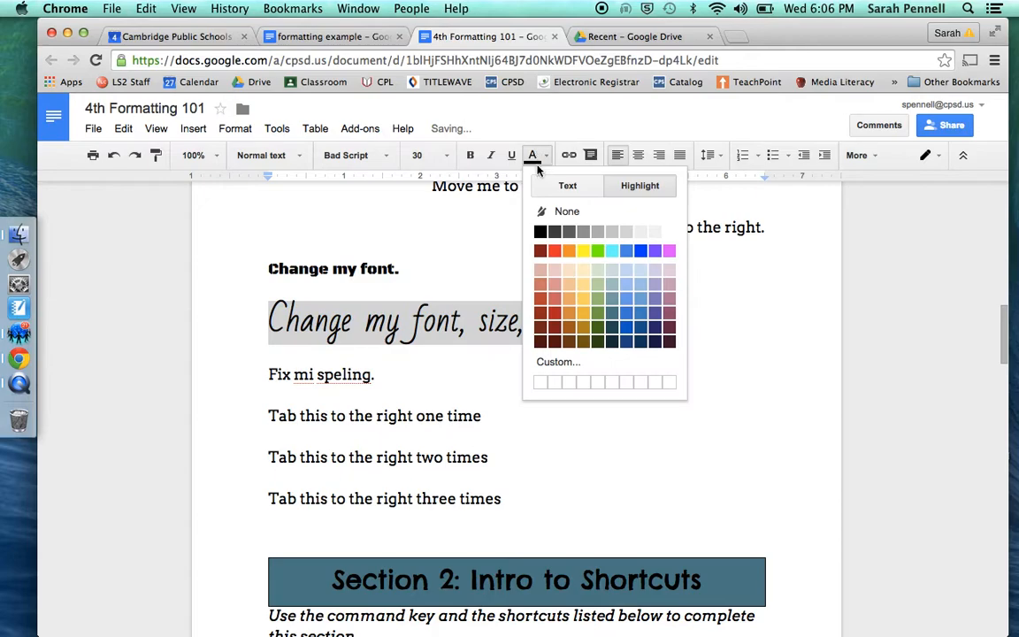
pyautogui.click(546, 186)
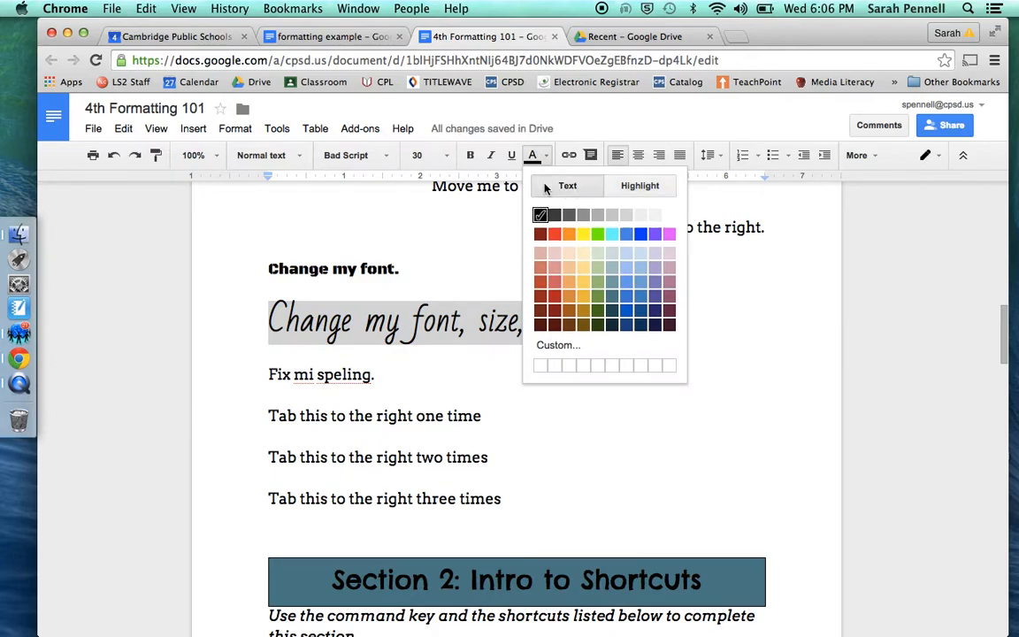
pyautogui.click(654, 310)
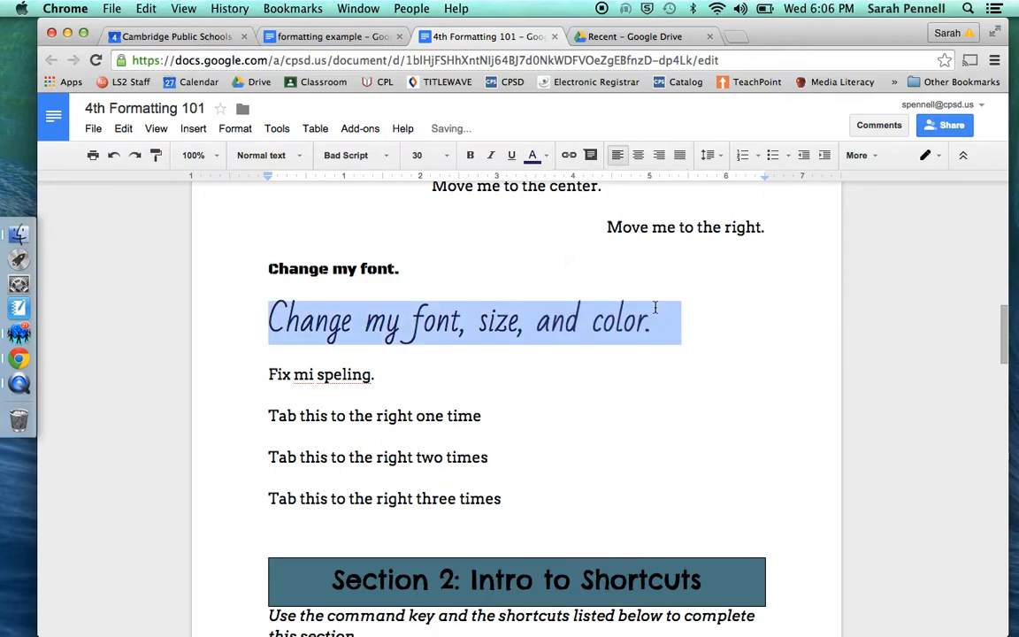
pyautogui.click(628, 398)
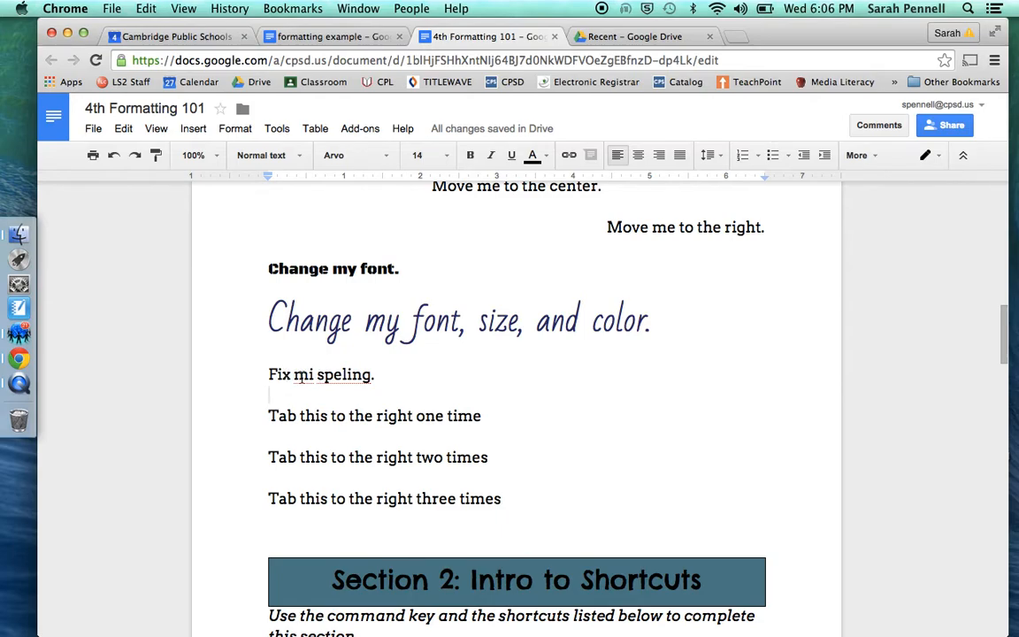
# Correct the misspelled word "mi" to "my" in the "Fix mi speling." line
pyautogui.click(315, 375)
pyautogui.press('BackSpace')
pyautogui.press('BackSpace')
pyautogui.press('BackSpace')
pyautogui.write('y')
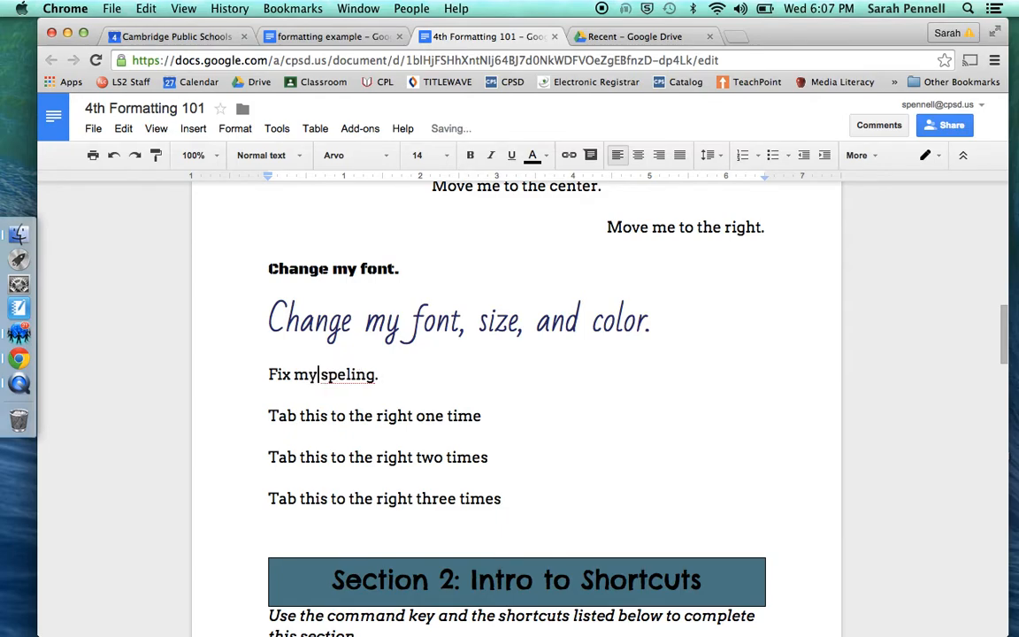
# Replace the misspelled word "speling" with the suggested spelling "spelling"
pyautogui.click(346, 374)
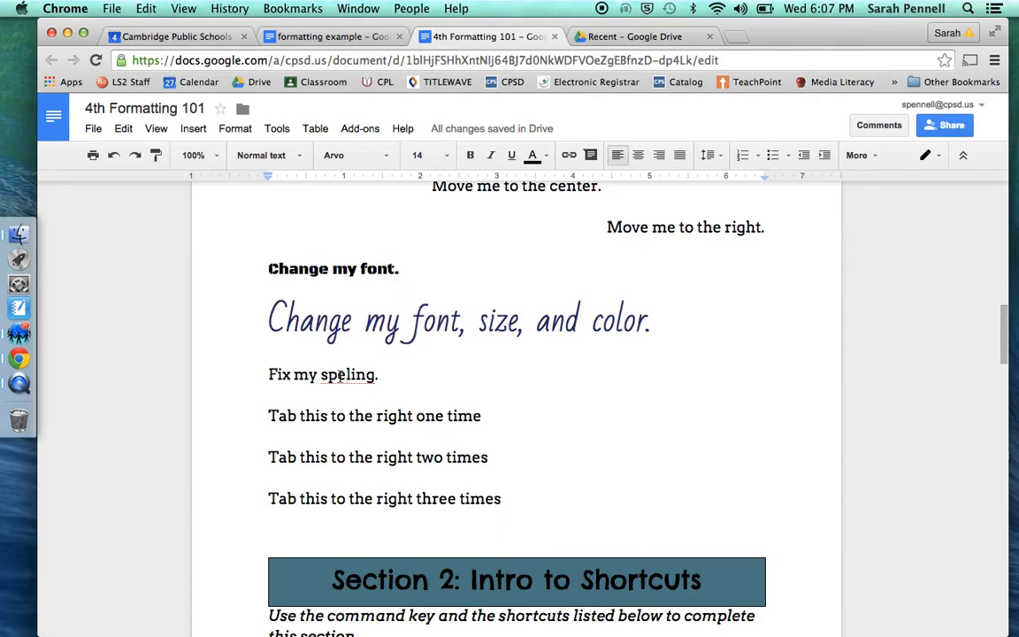
pyautogui.rightClick(340, 375)
pyautogui.click(325, 375)
pyautogui.rightClick(325, 375)
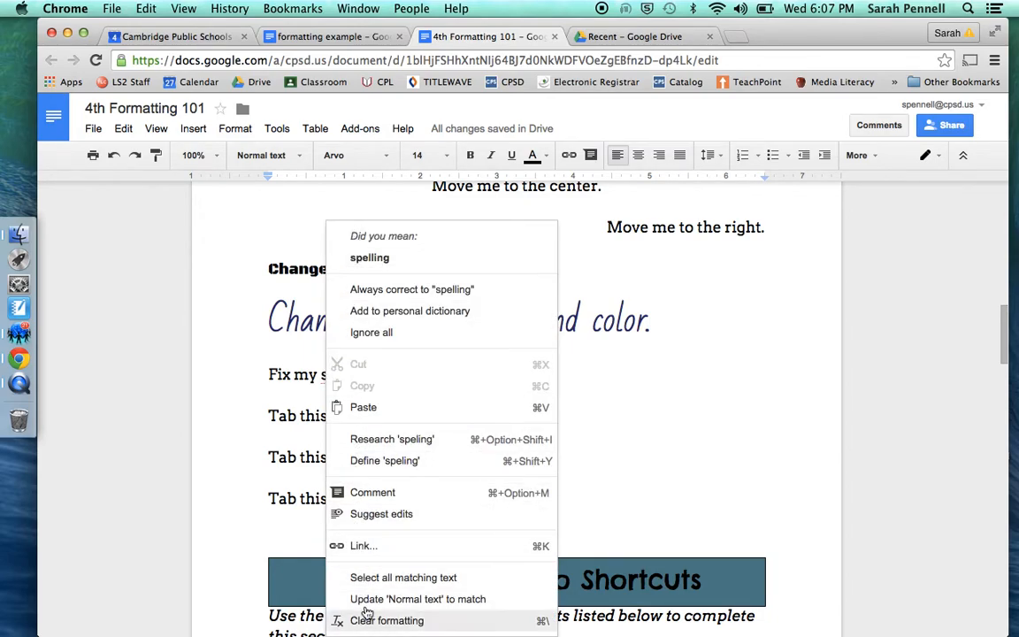
pyautogui.click(408, 262)
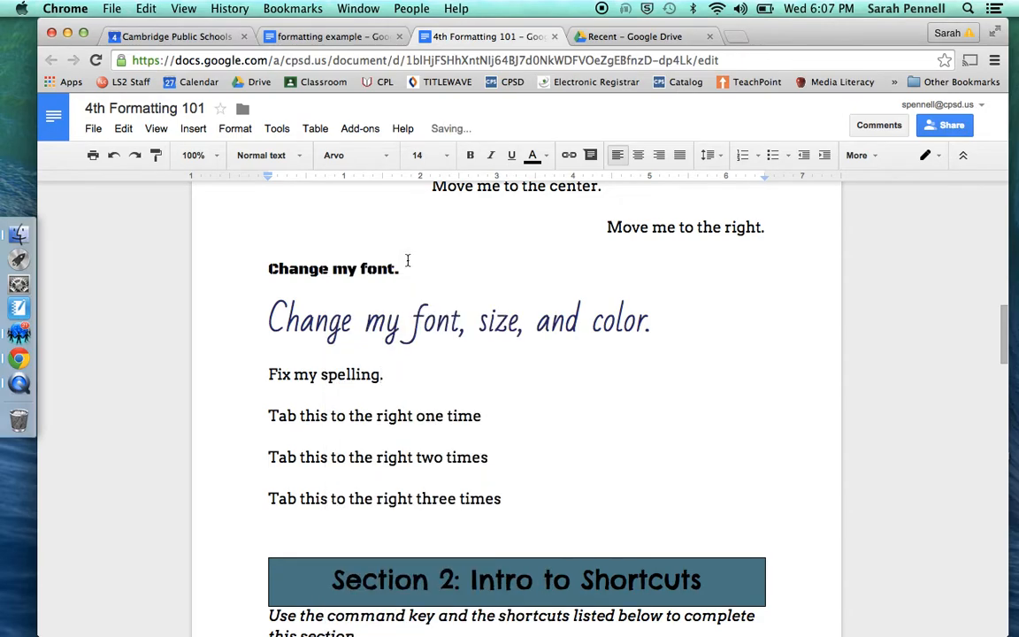
pyautogui.write('.')
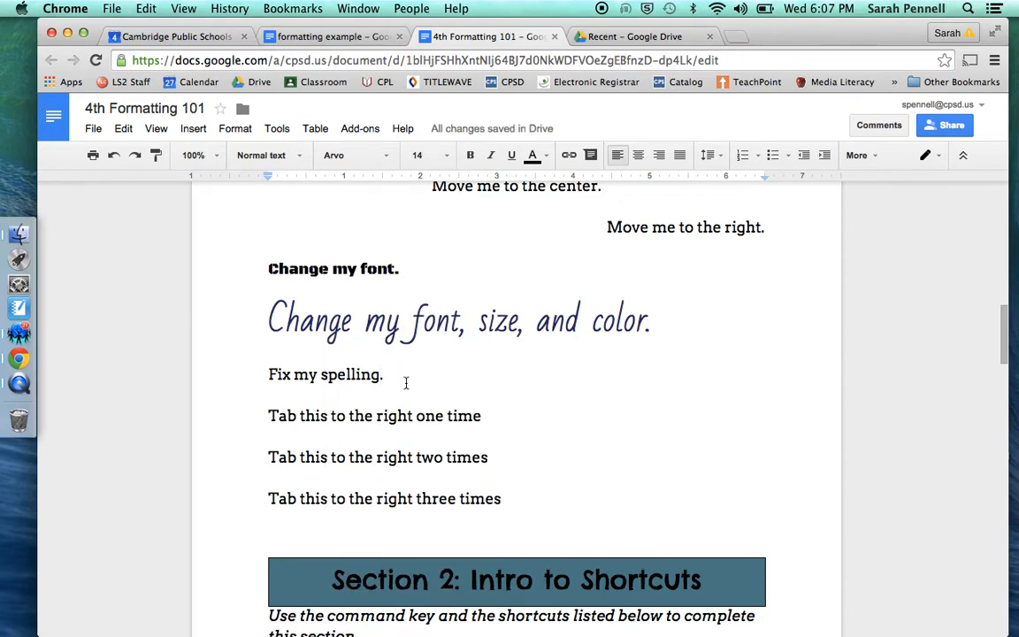
# Try indenting the "Tab this to the right one time" line with spaces and remove the added space again
pyautogui.click(267, 415)
pyautogui.press('Tab')
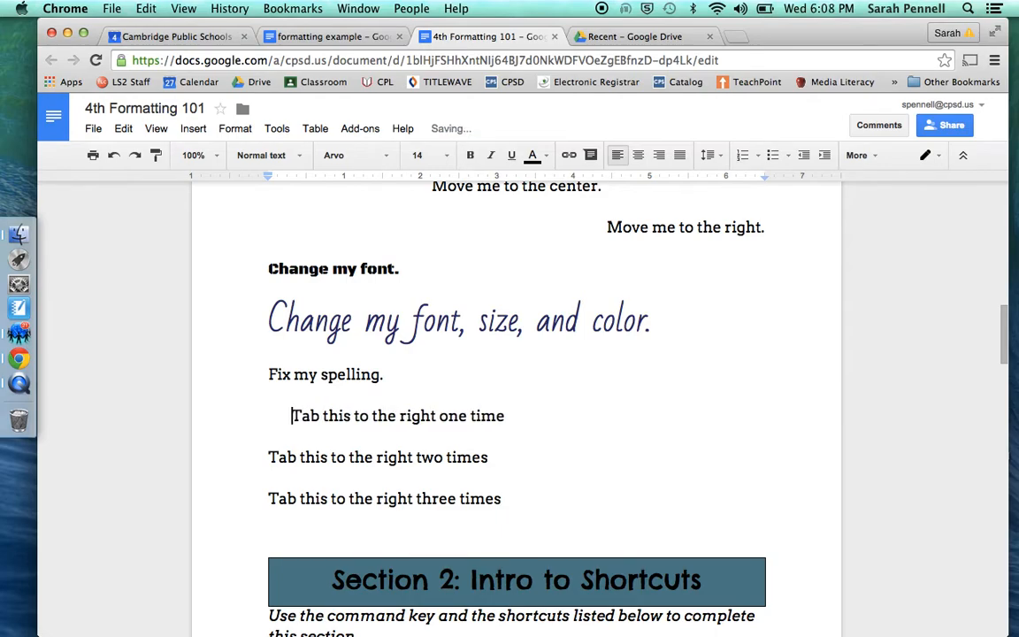
pyautogui.press('BackSpace')
pyautogui.press('BackSpace')
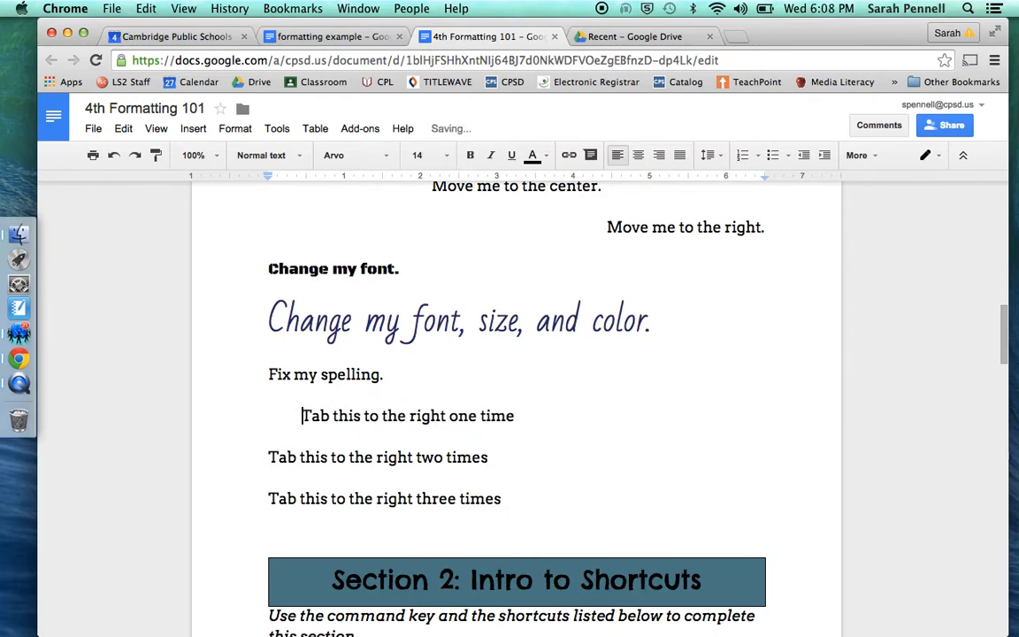
pyautogui.moveTo(268, 415); pyautogui.dragTo(301, 415)
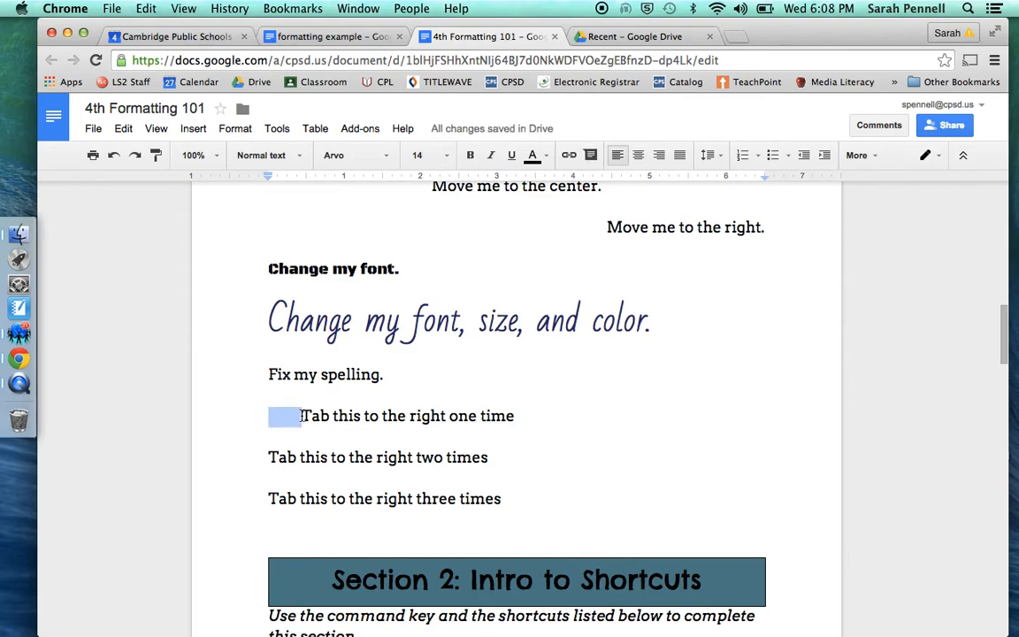
pyautogui.press('BackSpace')
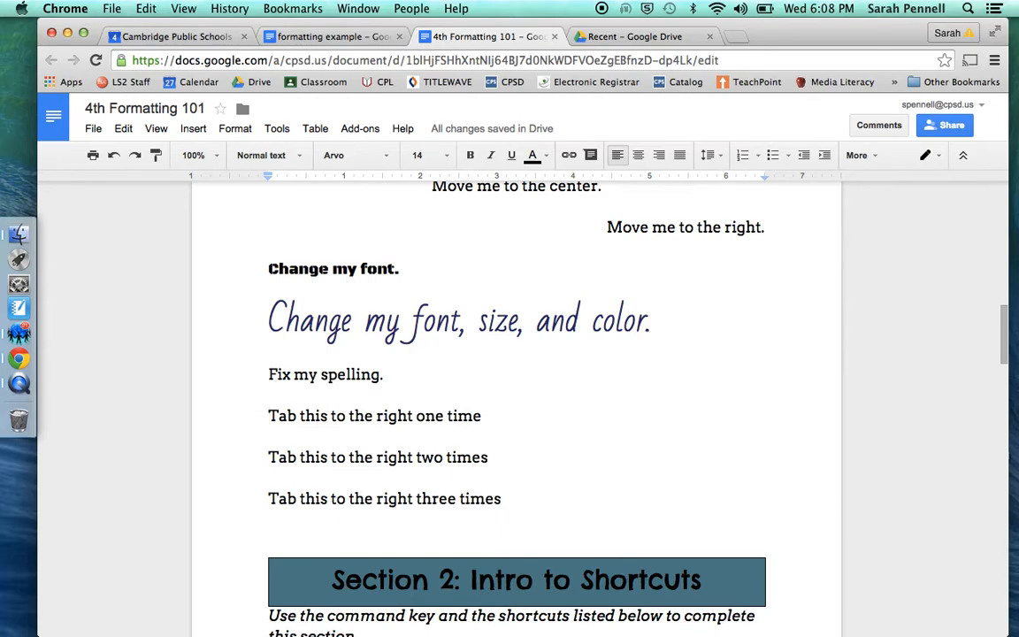
# Indent the "Tab this to the right one time" line by one tab and the "two times" line by two tabs
pyautogui.press('Tab')
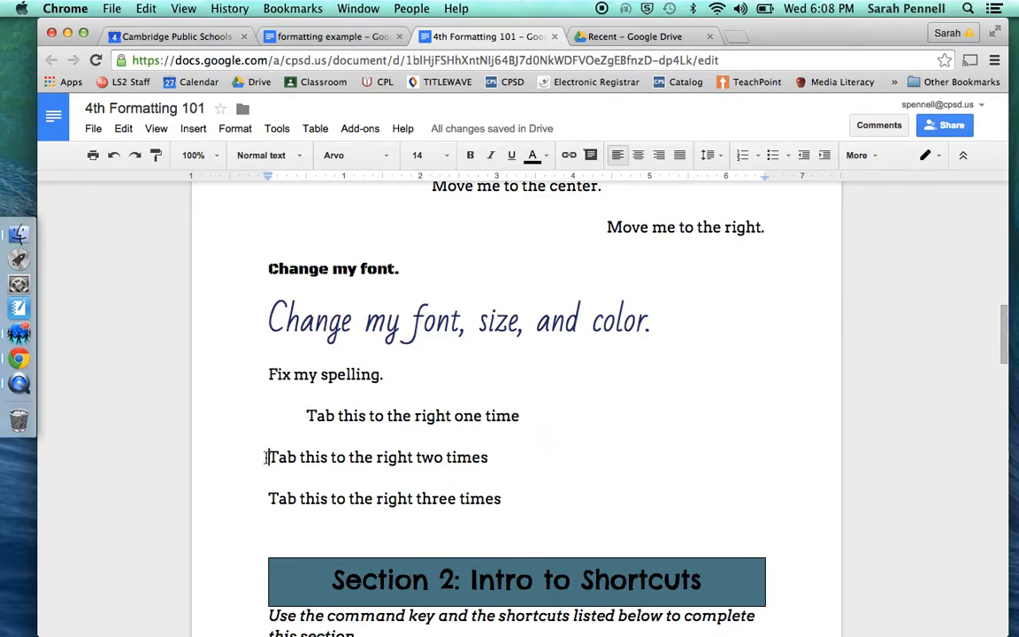
pyautogui.click(265, 457)
pyautogui.press('Tab')
pyautogui.press('Tab')
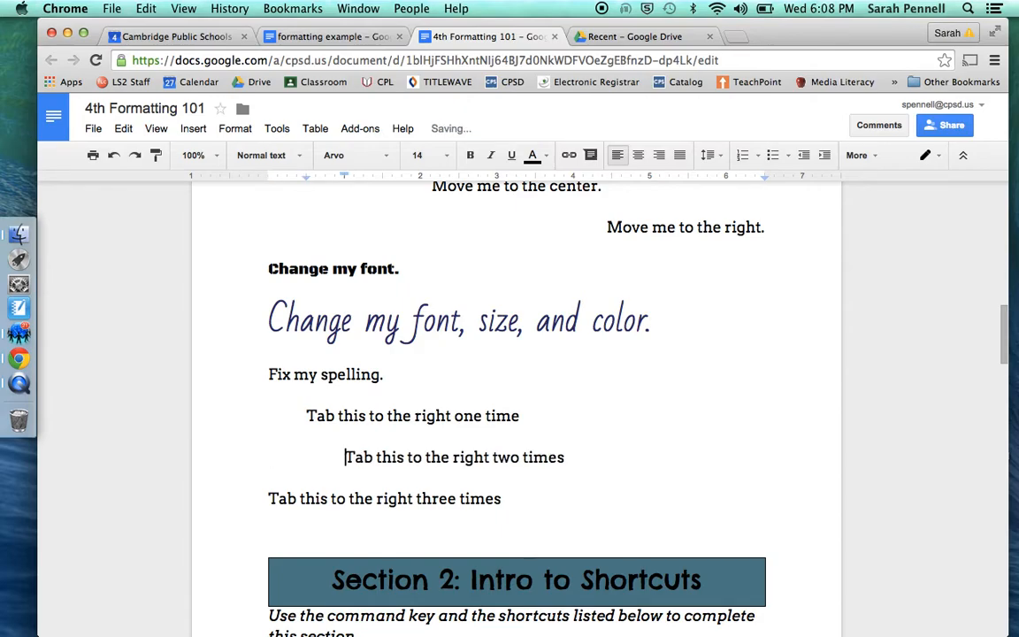
# Indent the "Tab this to the right three times" line by three tabs
pyautogui.click(269, 499)
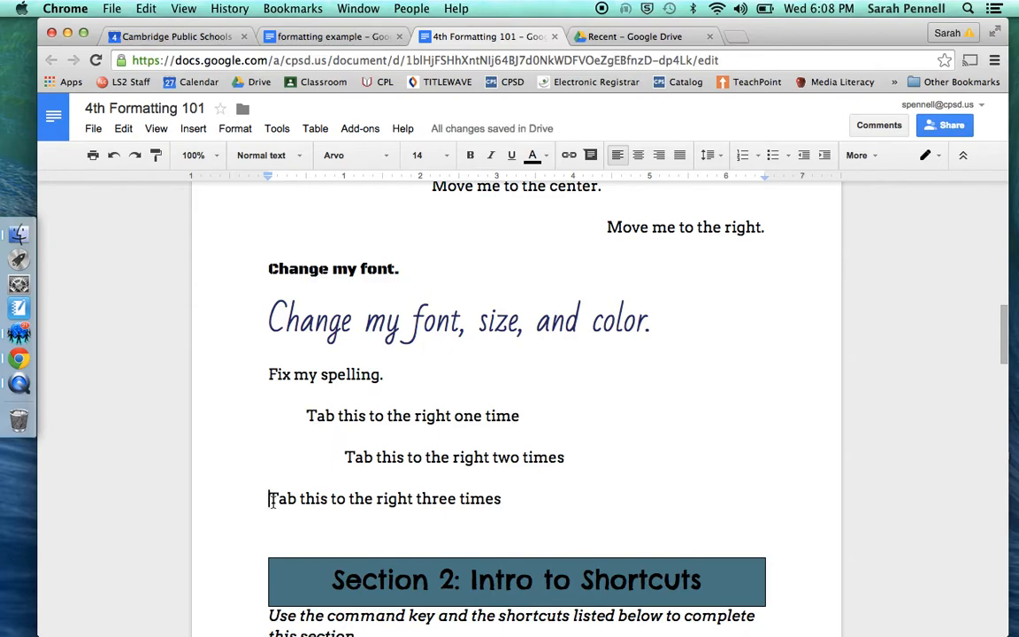
pyautogui.press('Tab')
pyautogui.press('Tab')
pyautogui.press('Tab')
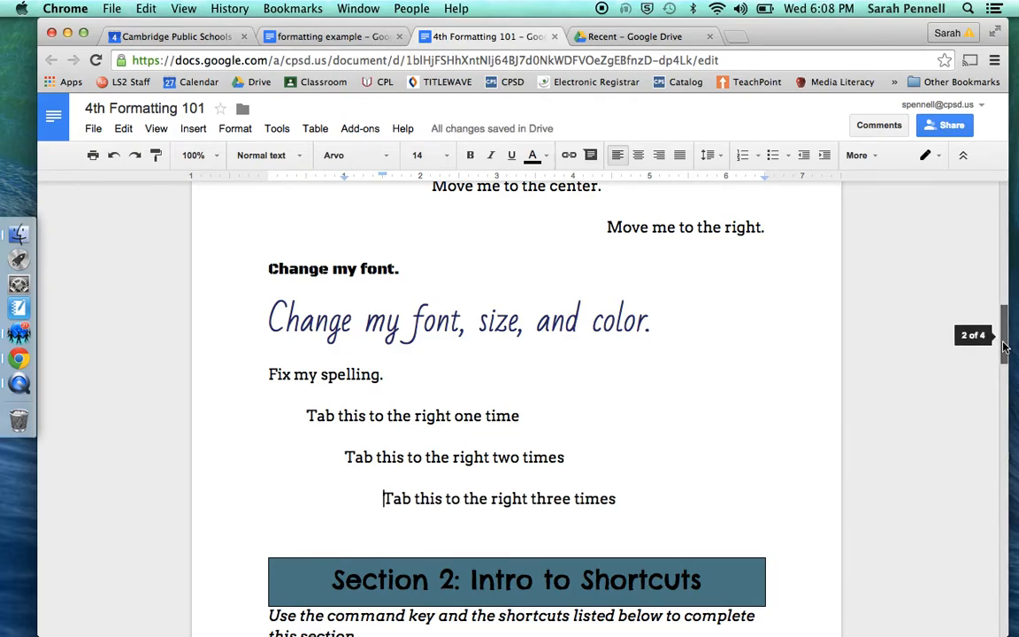
pyautogui.moveTo(1004, 345); pyautogui.dragTo(1011, 390)
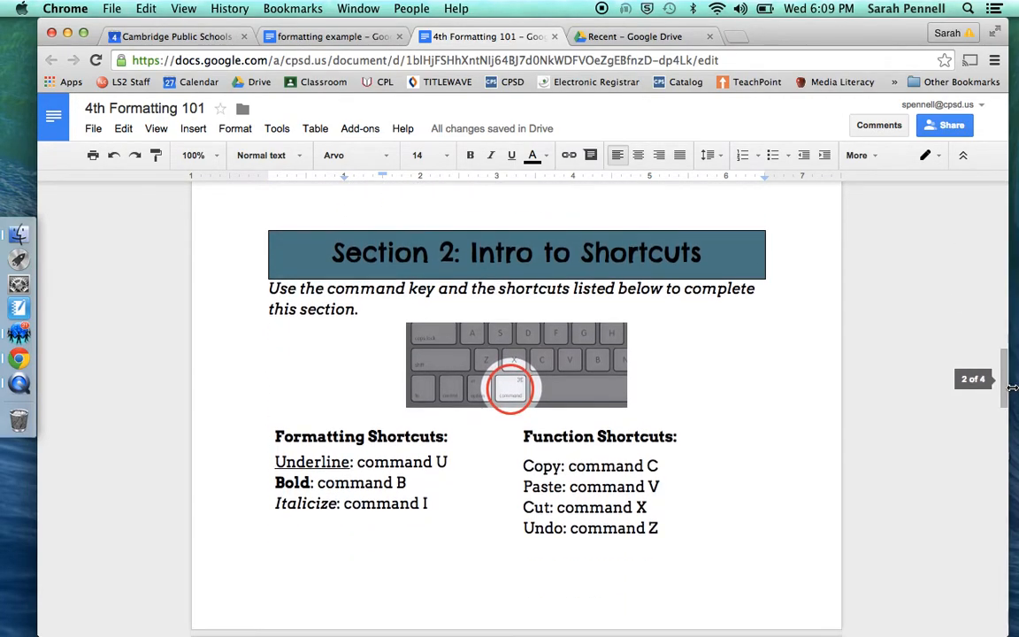
pyautogui.click(454, 274)
pyautogui.tripleClick(455, 275)
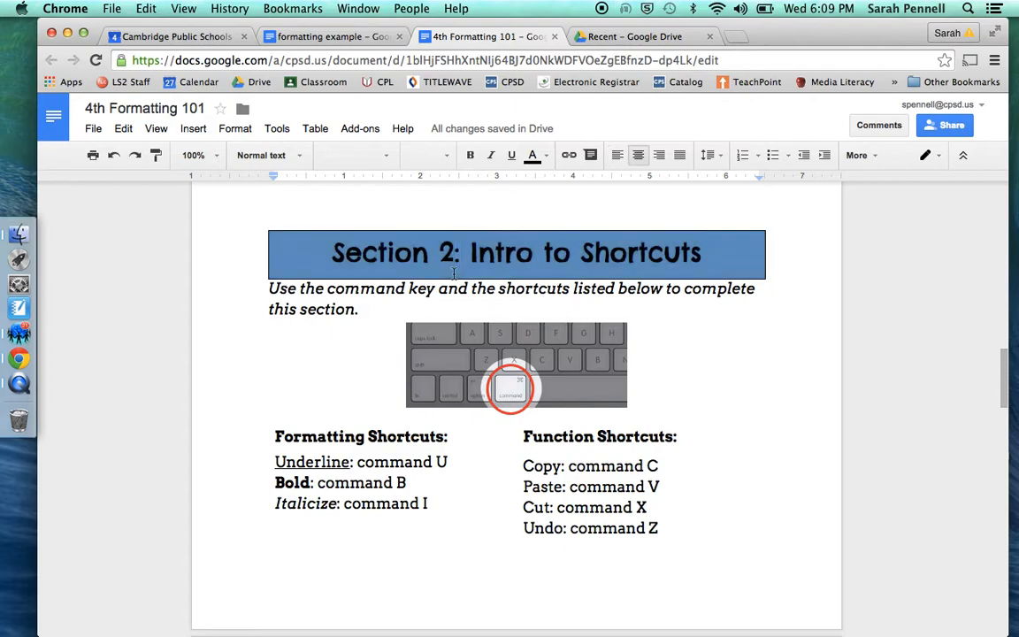
pyautogui.click(509, 249)
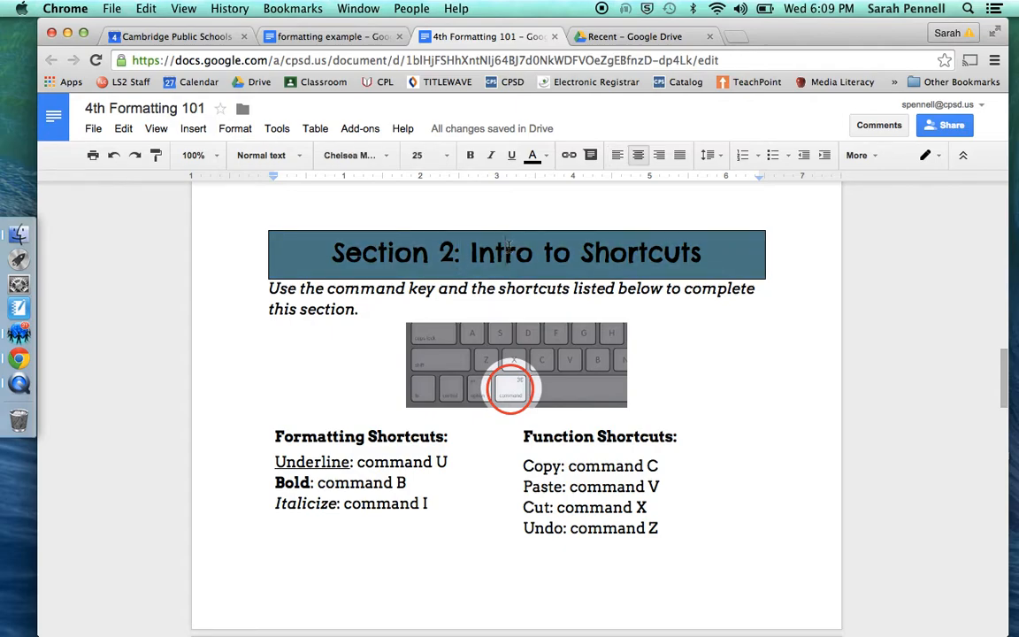
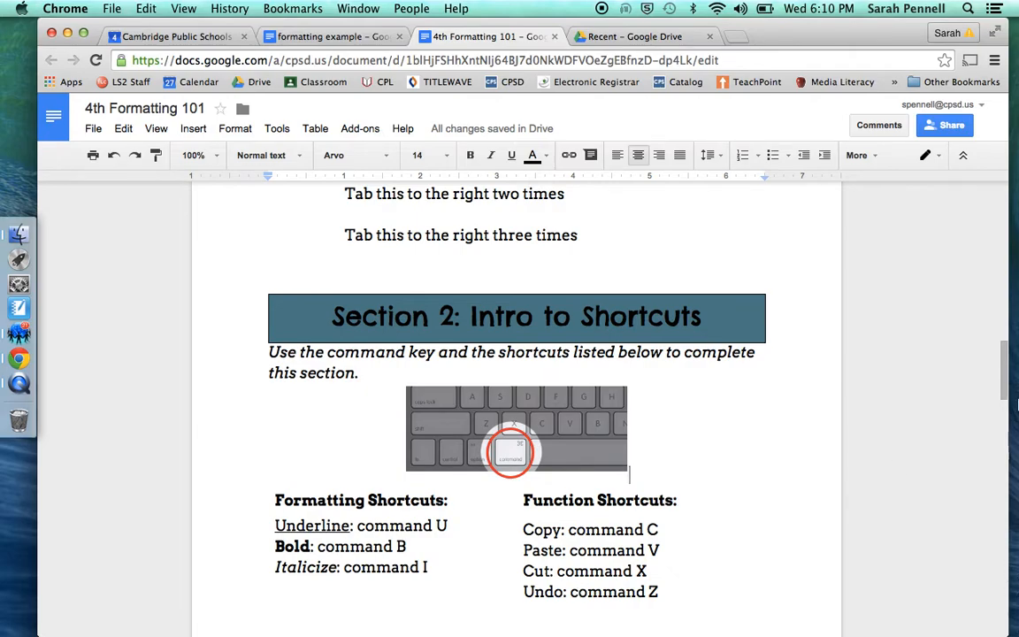
# Copy the "Copy and paste me into the cell to the right" text into the middle cell of the Section 2 table's first row
pyautogui.moveTo(1005, 371); pyautogui.dragTo(1010, 432)
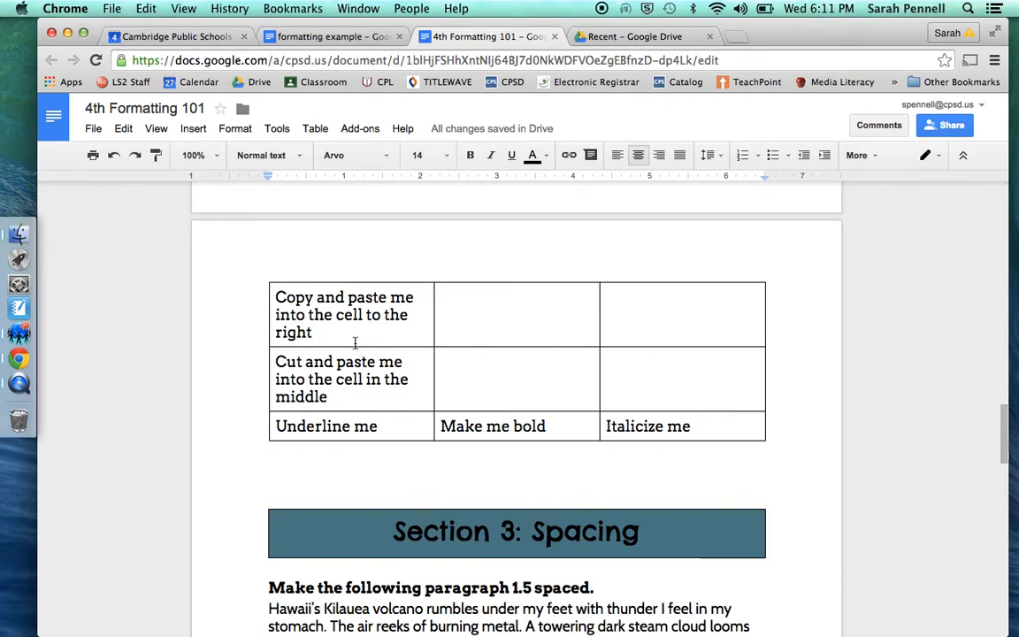
pyautogui.doubleClick(488, 303)
pyautogui.click(488, 303)
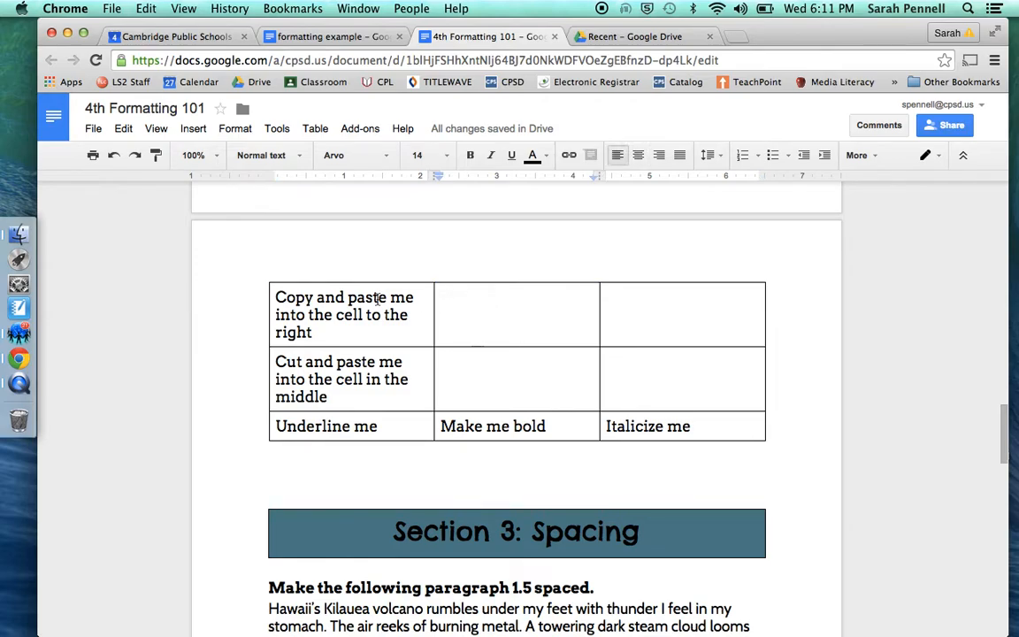
pyautogui.click(276, 297)
pyautogui.moveTo(276, 297); pyautogui.dragTo(314, 332)
pyautogui.press('super+c')
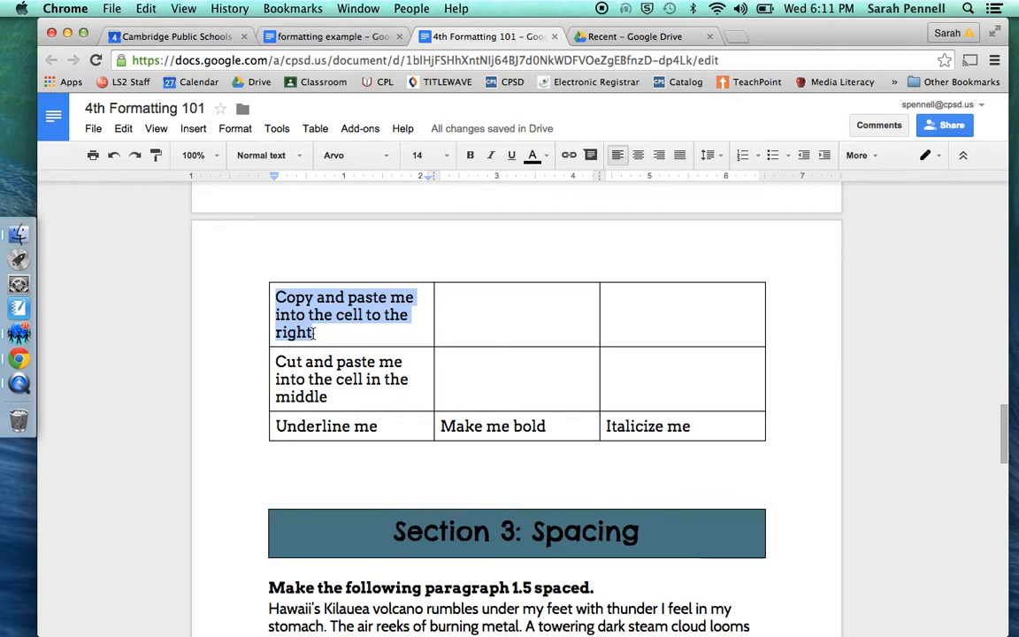
pyautogui.click(495, 332)
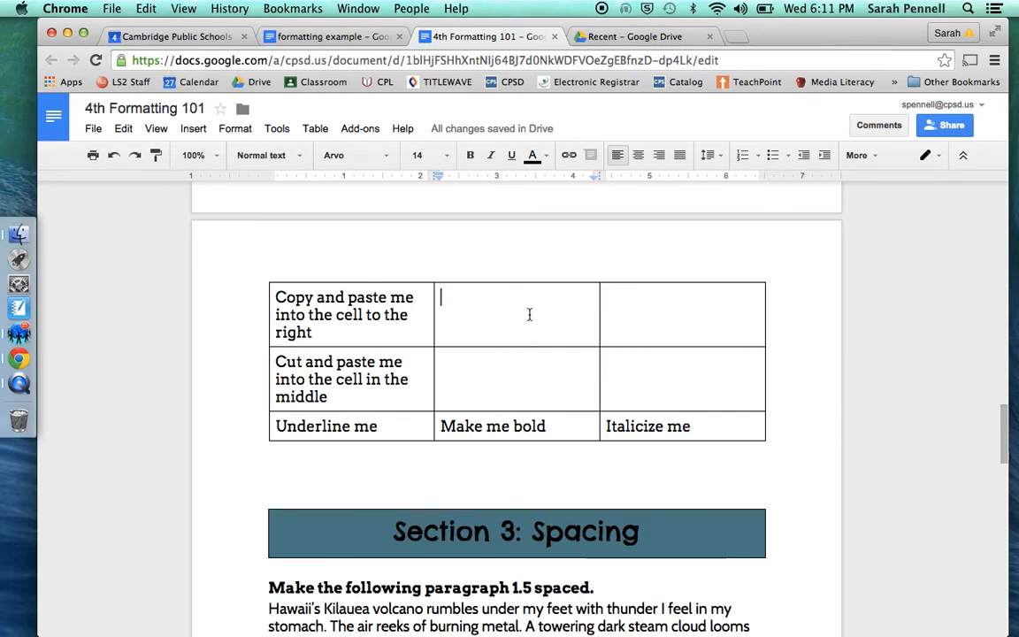
pyautogui.press('super+v')
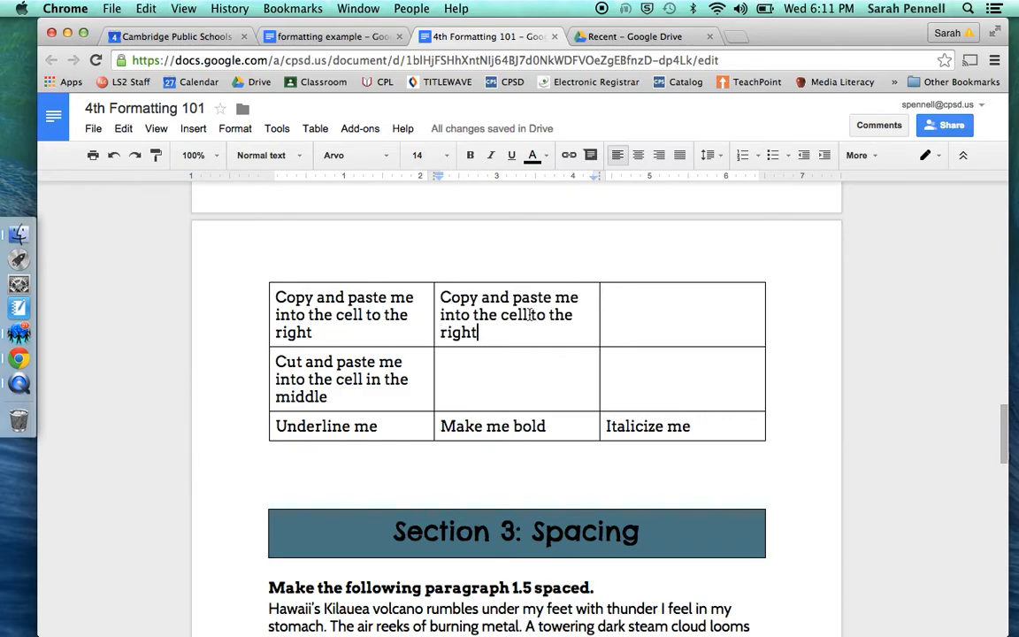
# Try cutting and pasting the "Cut and paste me into the cell in the middle" text into its row's middle cell, and undo both actions
pyautogui.tripleClick(306, 364)
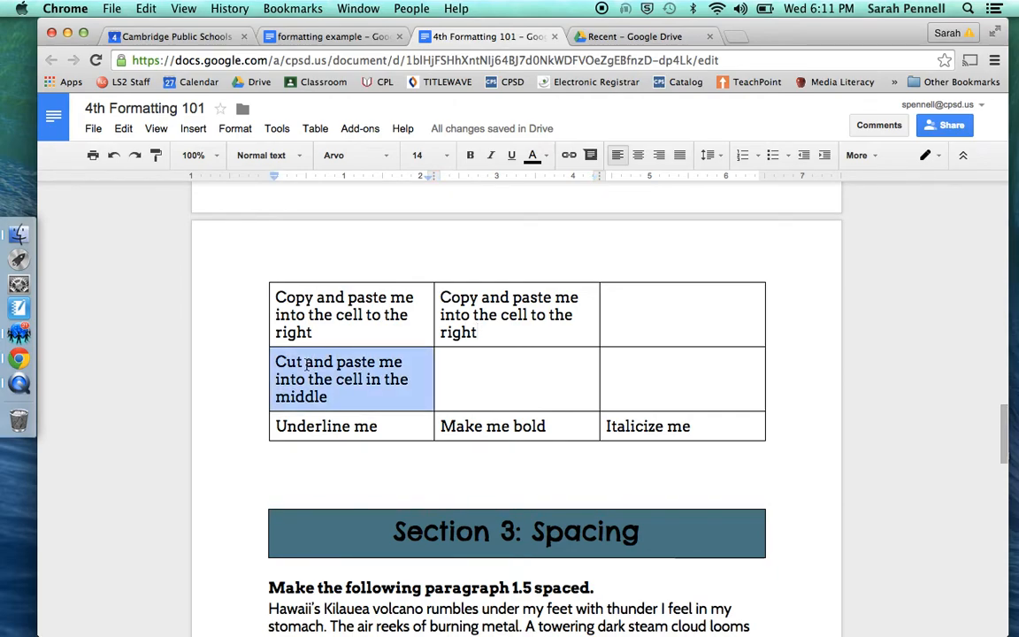
pyautogui.scroll(8, 565, 479)
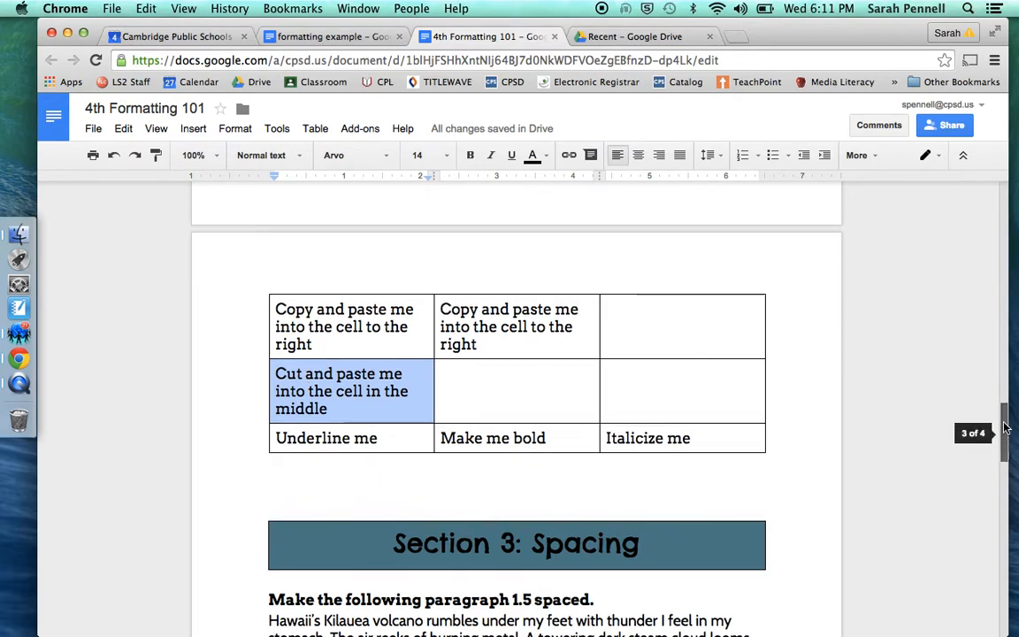
pyautogui.moveTo(522, 436); pyautogui.dragTo(655, 437)
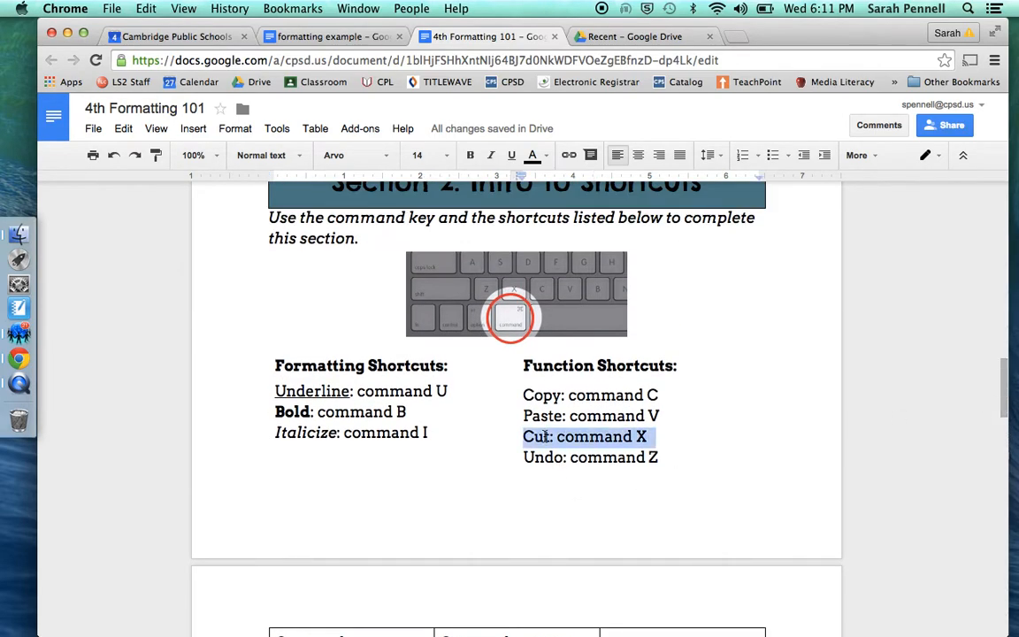
pyautogui.moveTo(524, 417); pyautogui.dragTo(668, 416)
pyautogui.scroll(-10, 1008, 386)
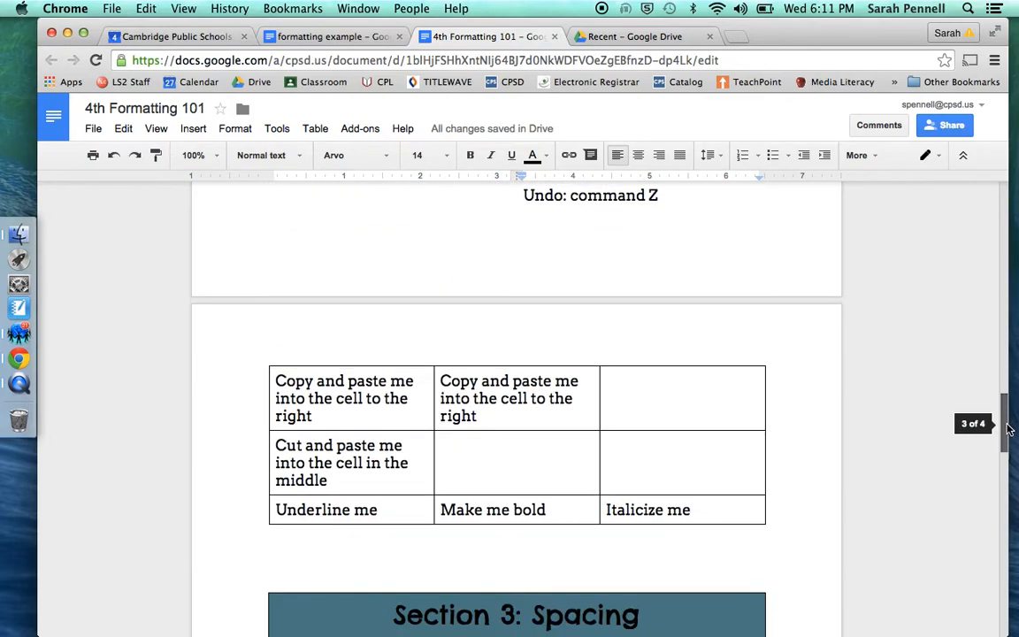
pyautogui.moveTo(327, 301); pyautogui.dragTo(275, 266)
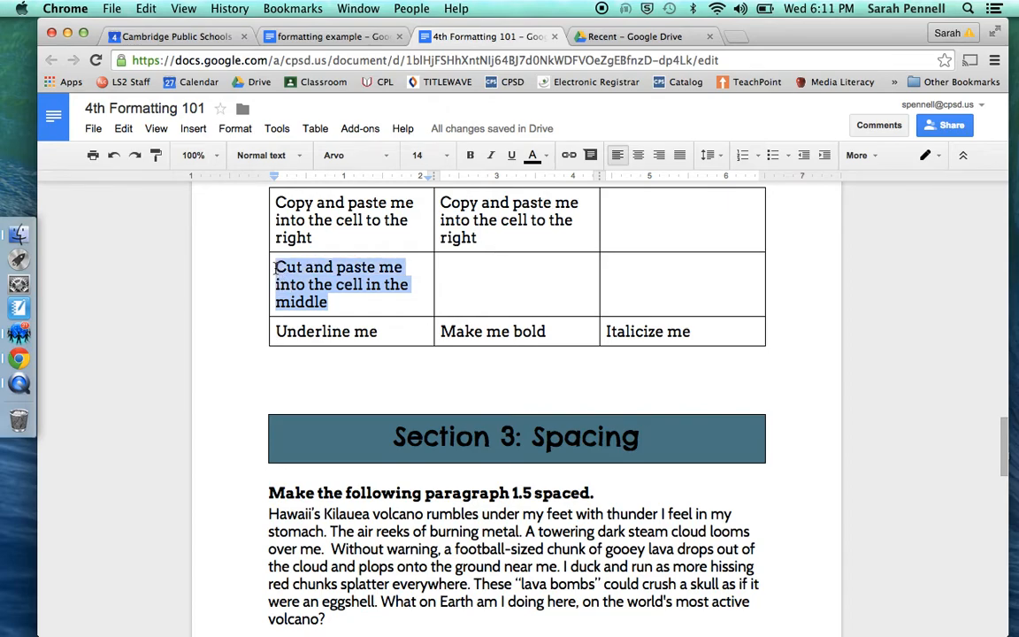
pyautogui.press('super+x')
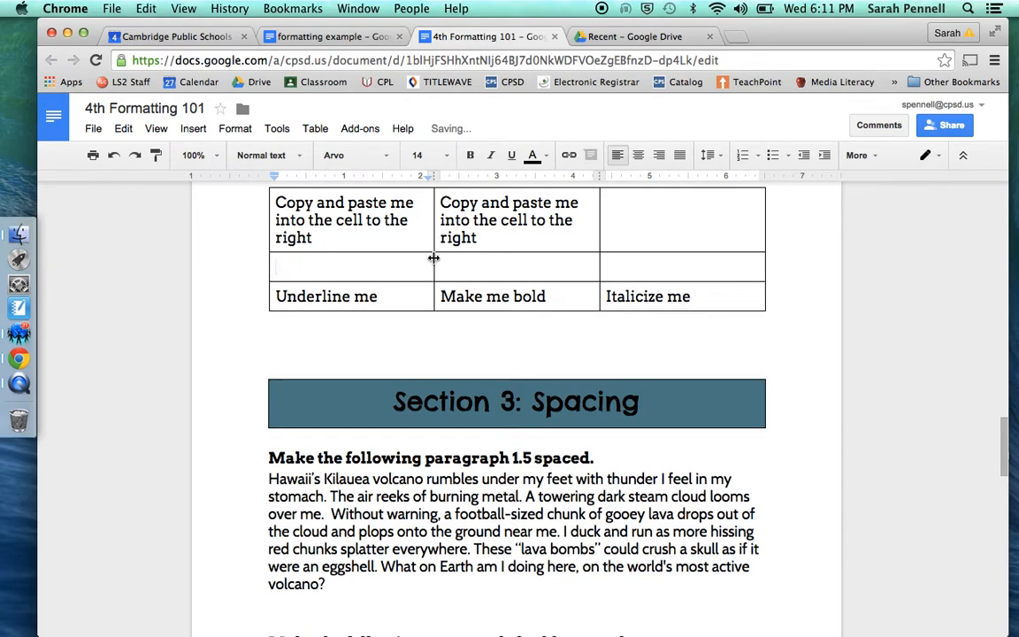
pyautogui.click(473, 273)
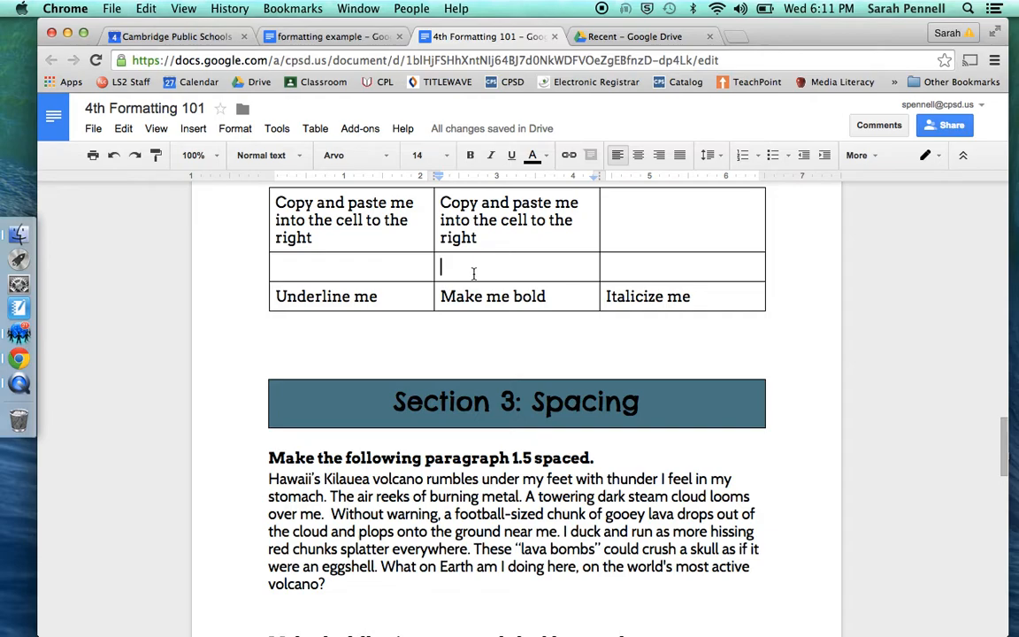
pyautogui.press('super+v')
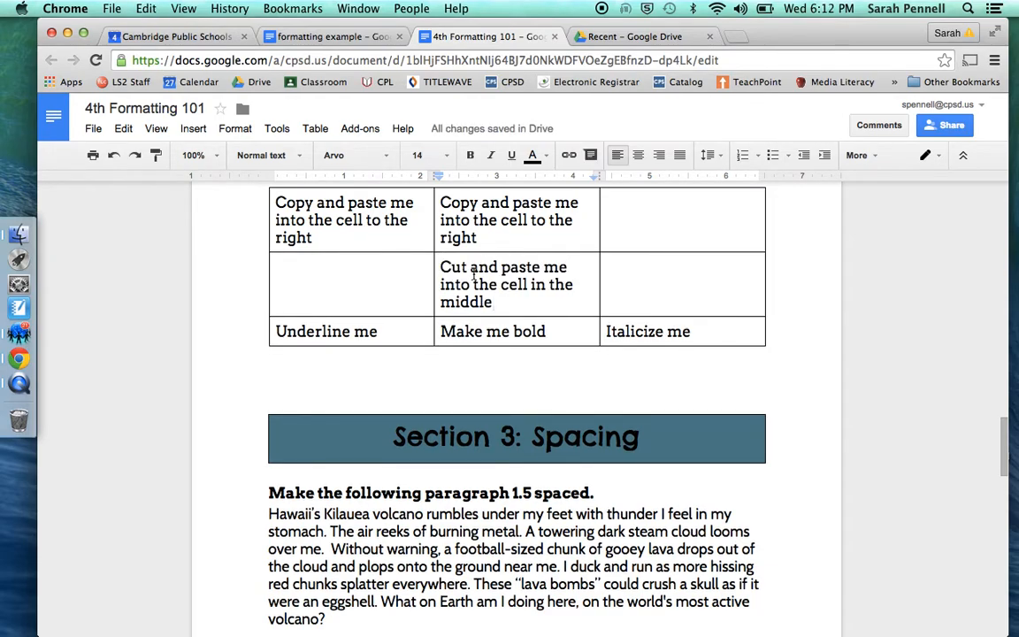
pyautogui.press('super+z')
pyautogui.press('super+z')
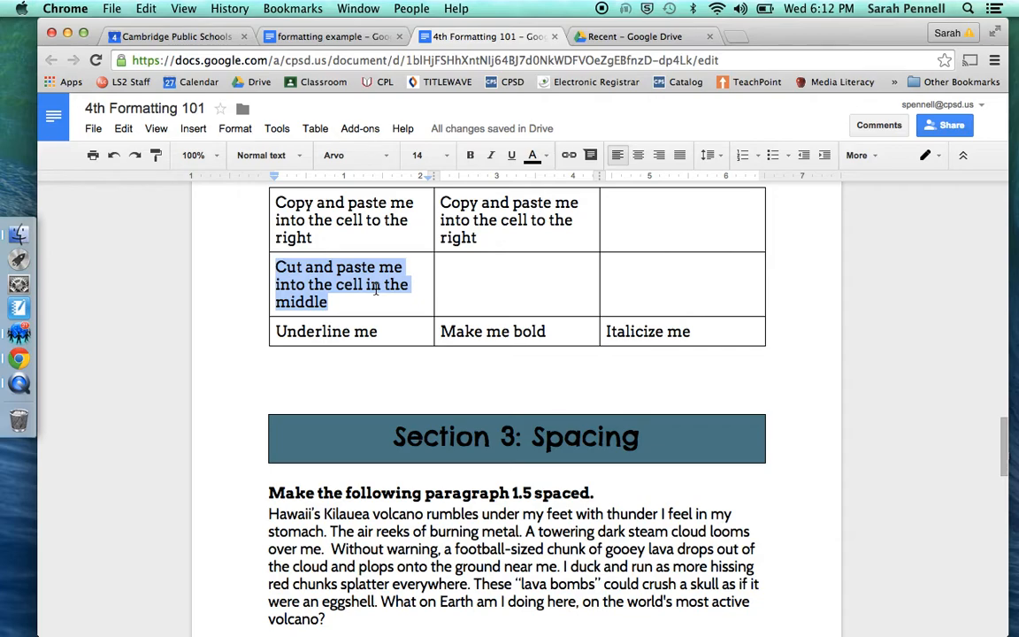
# Move the "Cut and paste me into the cell in the middle" text to its row's third cell, and relocate it to the middle cell
pyautogui.press('super+x')
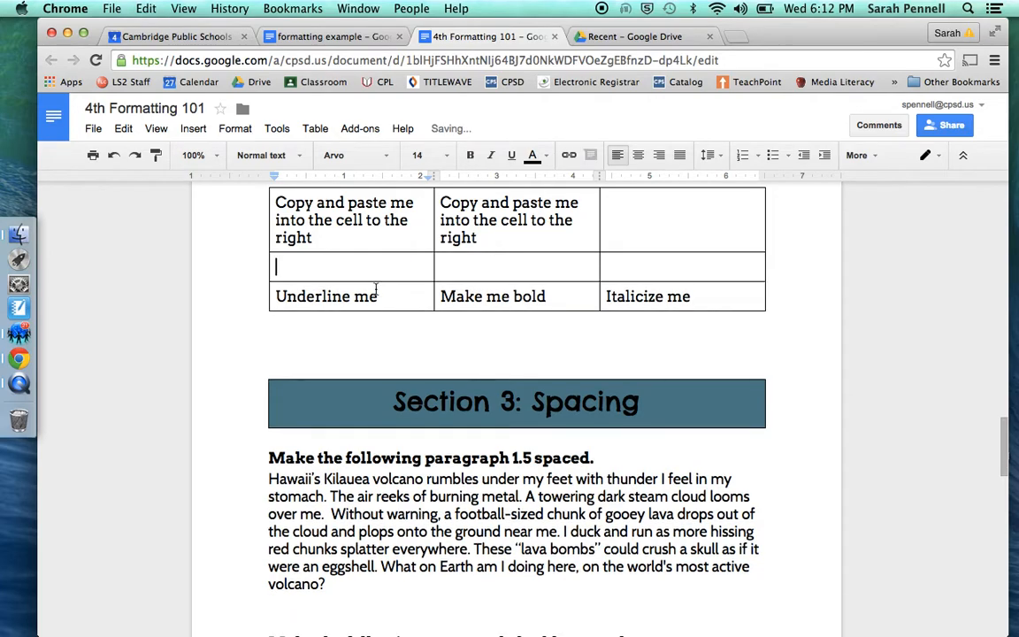
pyautogui.click(666, 263)
pyautogui.press('super+v')
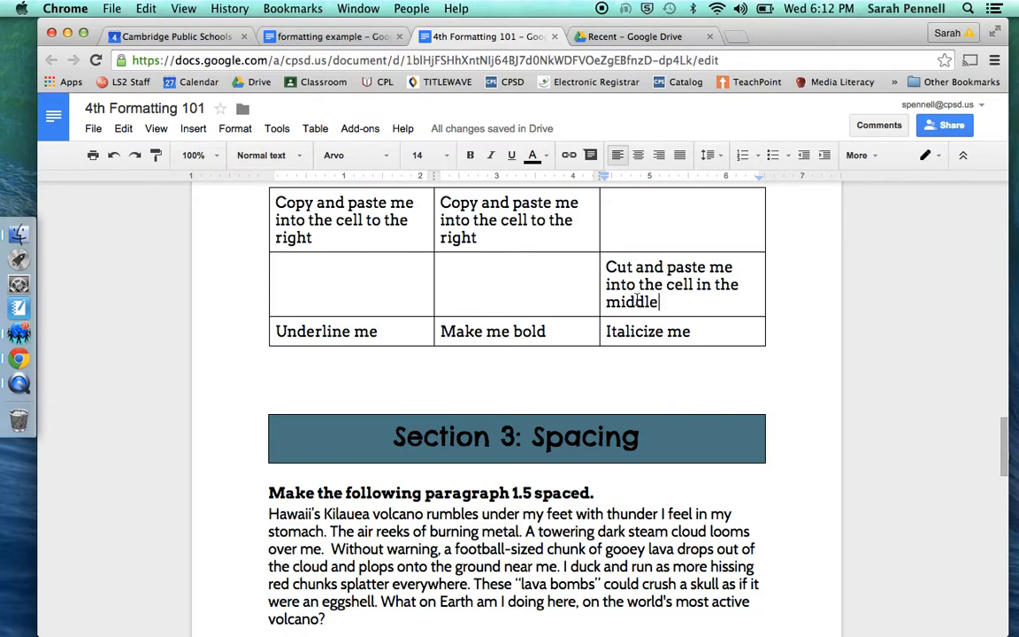
pyautogui.hotkey('ctrl', 'x')
pyautogui.click(543, 267)
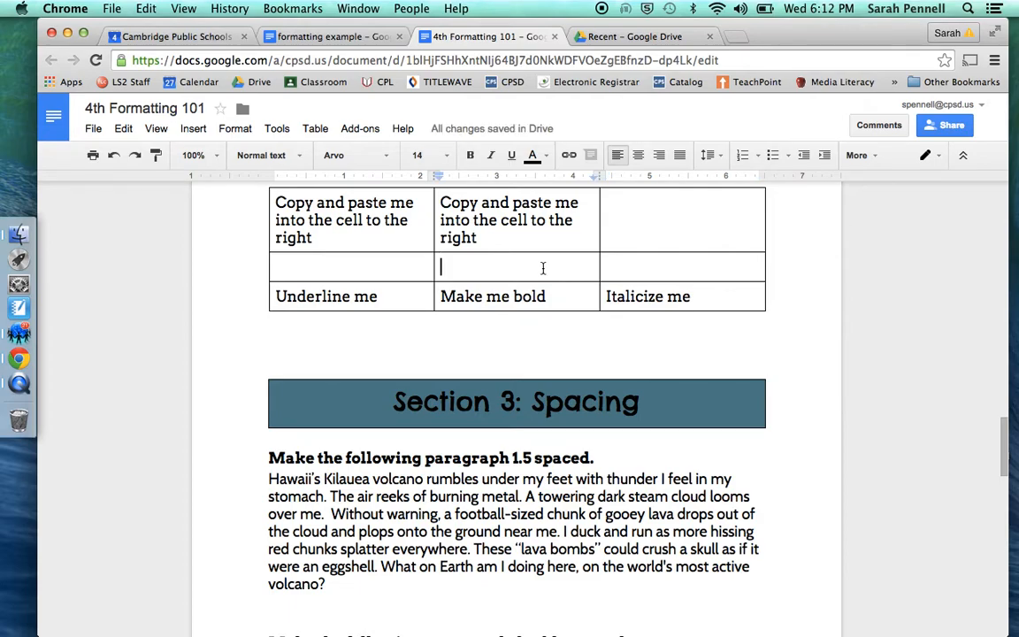
pyautogui.hotkey('ctrl', 'v')
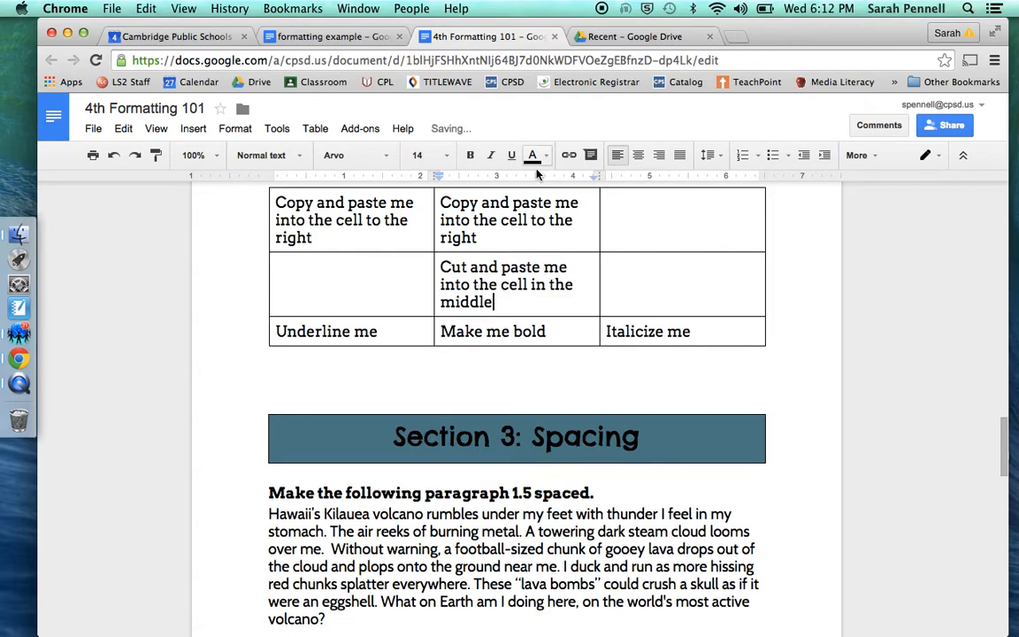
# Move the copied "Copy and paste me into the cell to the right" text from the first row's middle cell to its third cell
pyautogui.tripleClick(511, 210)
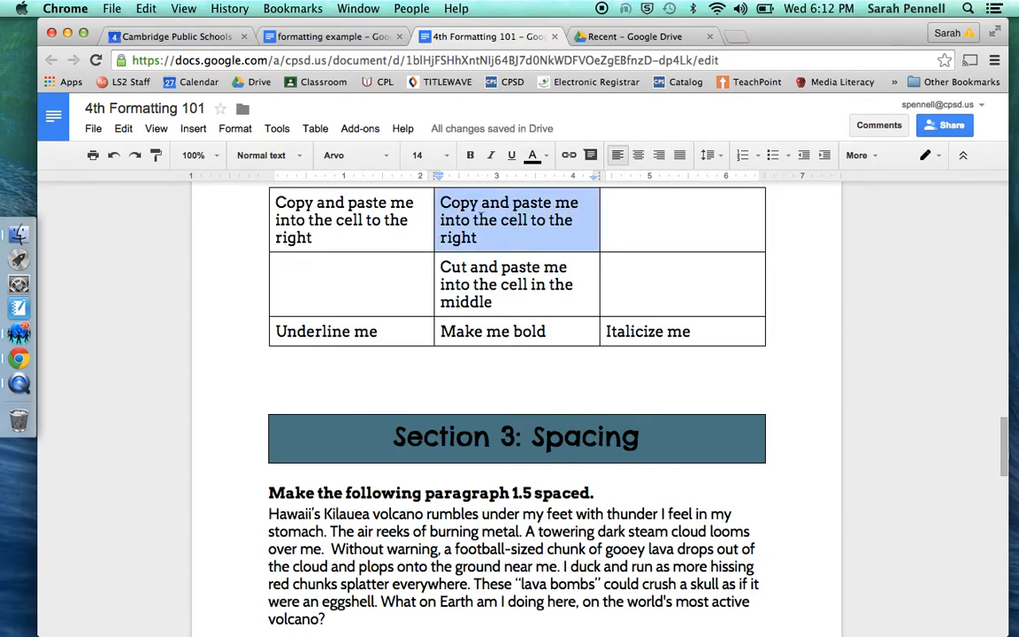
pyautogui.tripleClick(471, 216)
pyautogui.press('BackSpace')
pyautogui.click(642, 205)
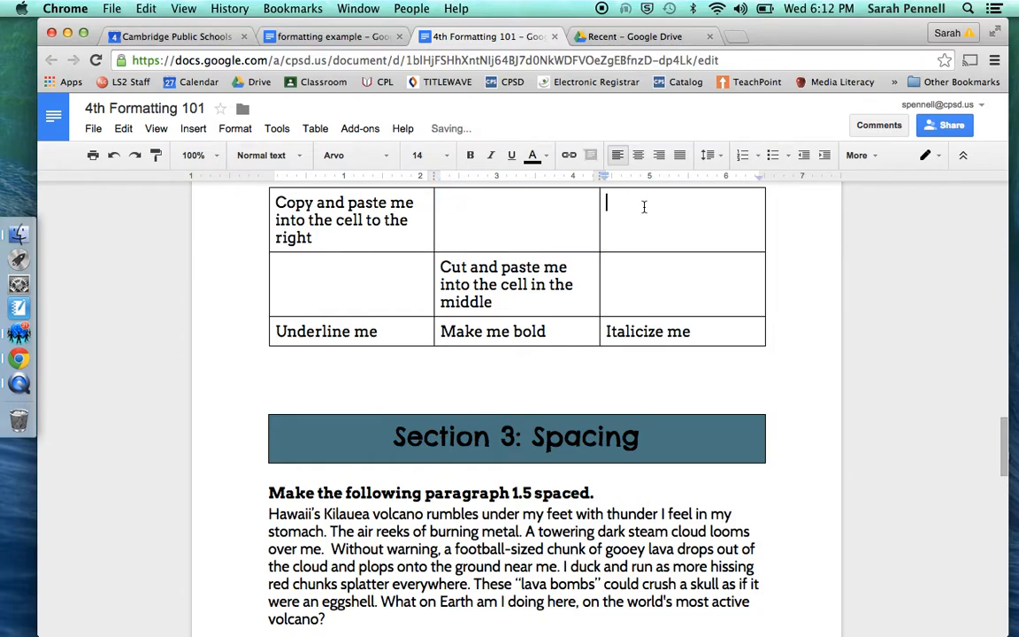
pyautogui.press('super+v')
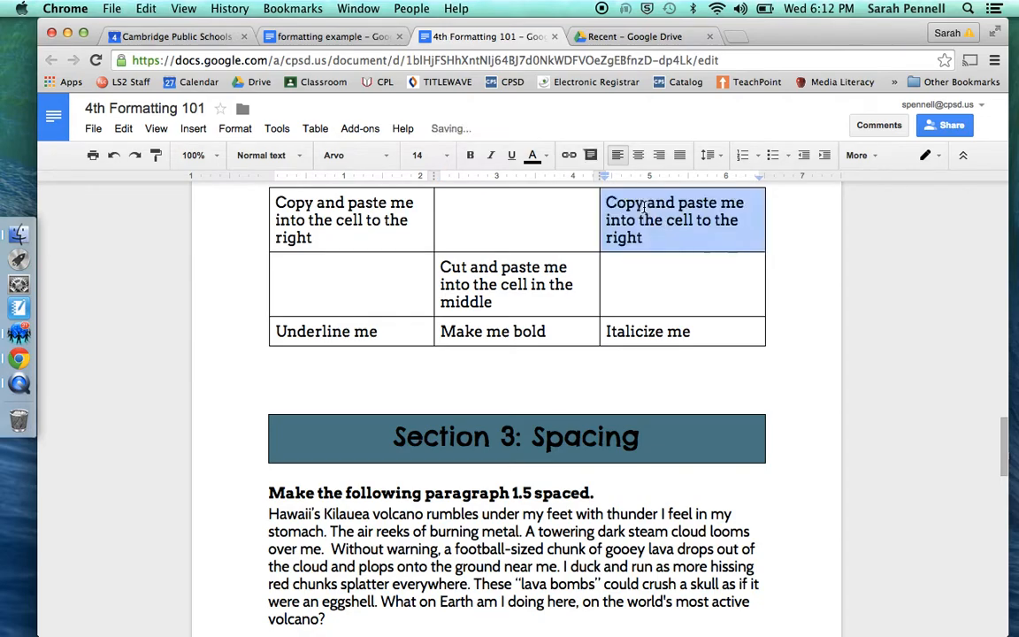
pyautogui.click(623, 285)
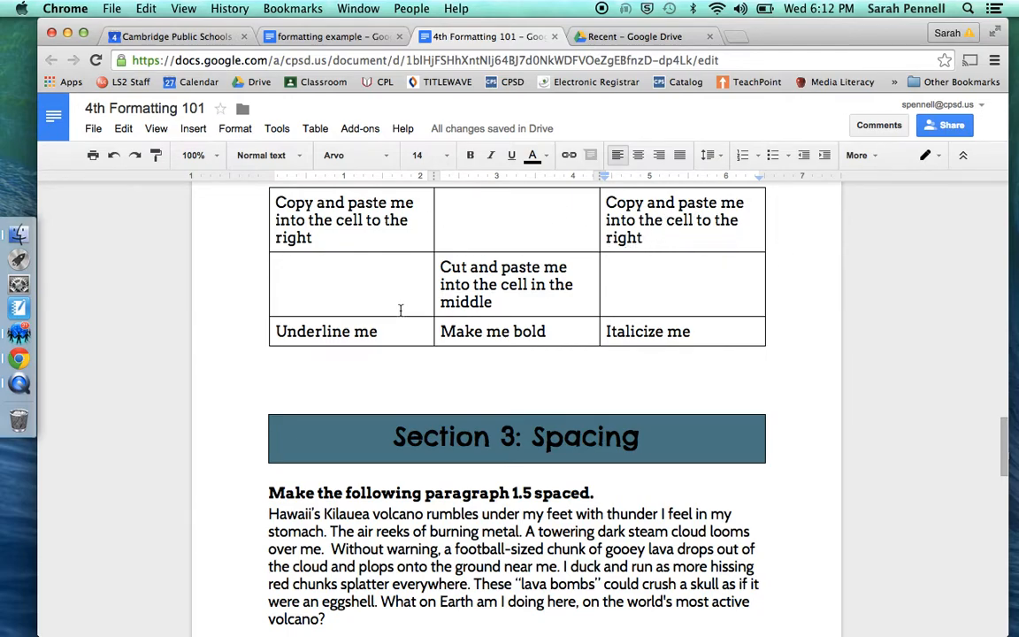
# Underline the "Underline me" text and make the "Make me bold" text bold in the last row of the Section 2 table
pyautogui.tripleClick(314, 331)
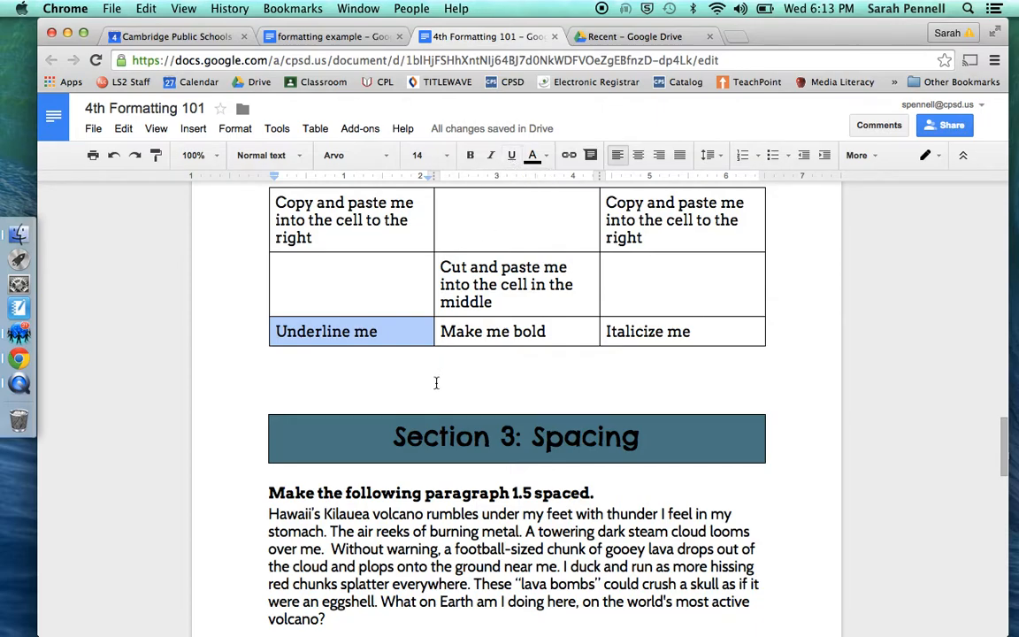
pyautogui.press('super+u')
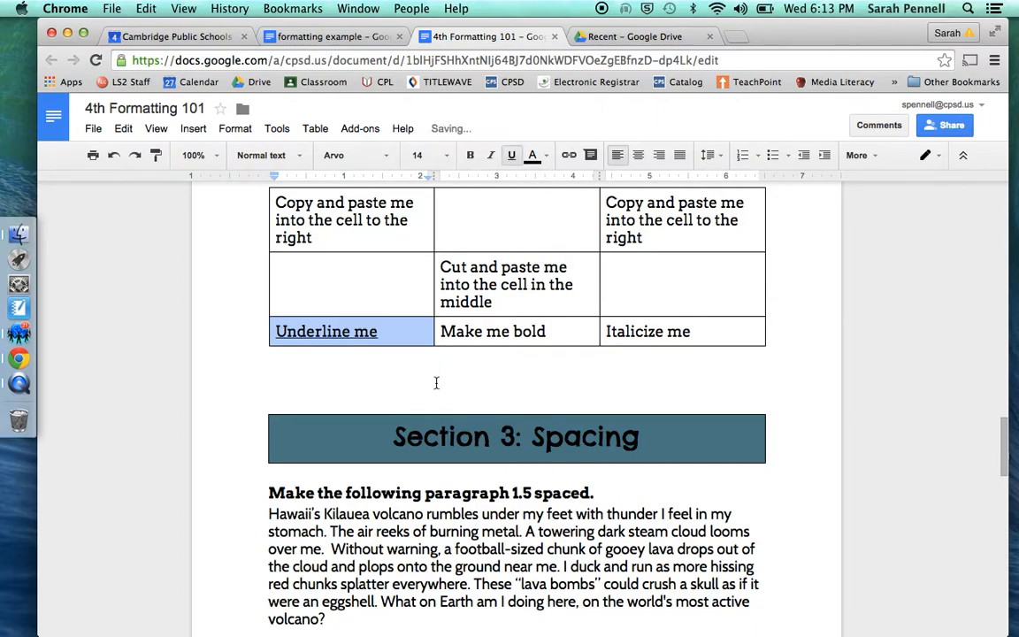
pyautogui.tripleClick(477, 335)
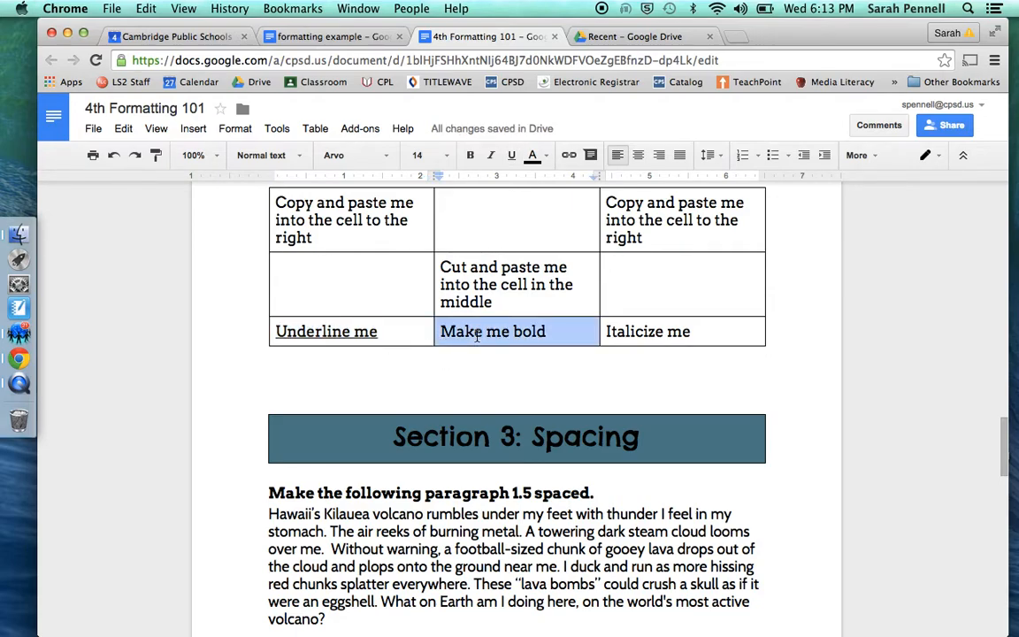
pyautogui.click(524, 332)
pyautogui.doubleClick(524, 332)
pyautogui.click(523, 331)
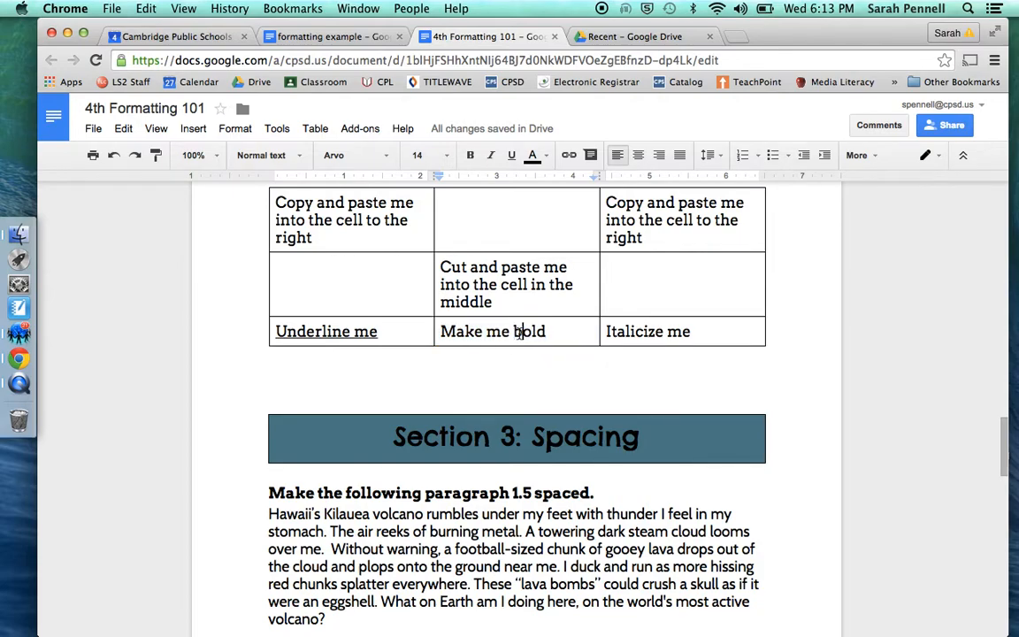
pyautogui.click(509, 331)
pyautogui.tripleClick(509, 332)
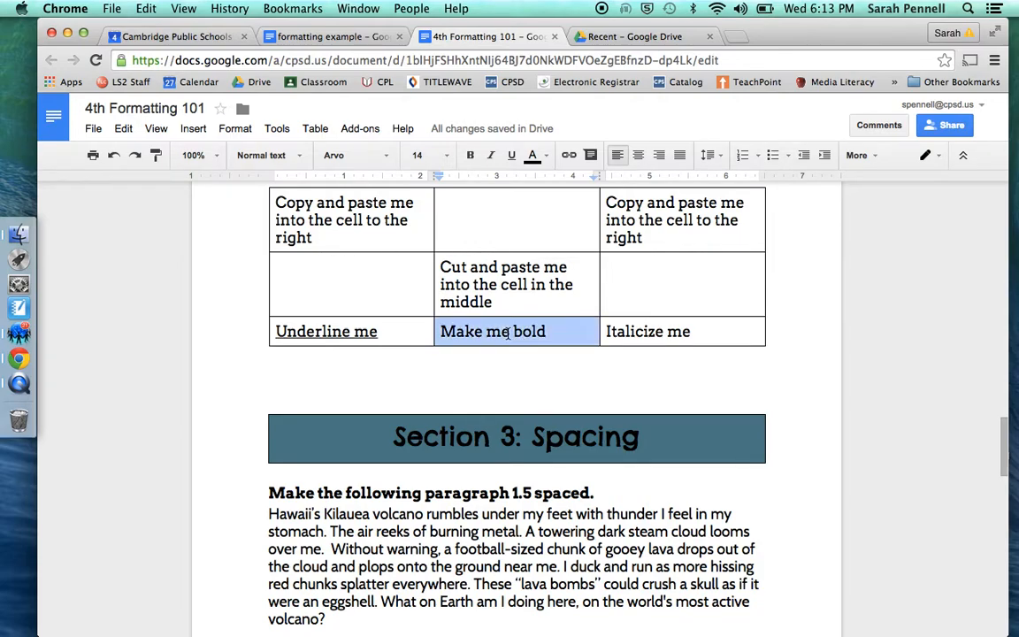
pyautogui.press('super+b')
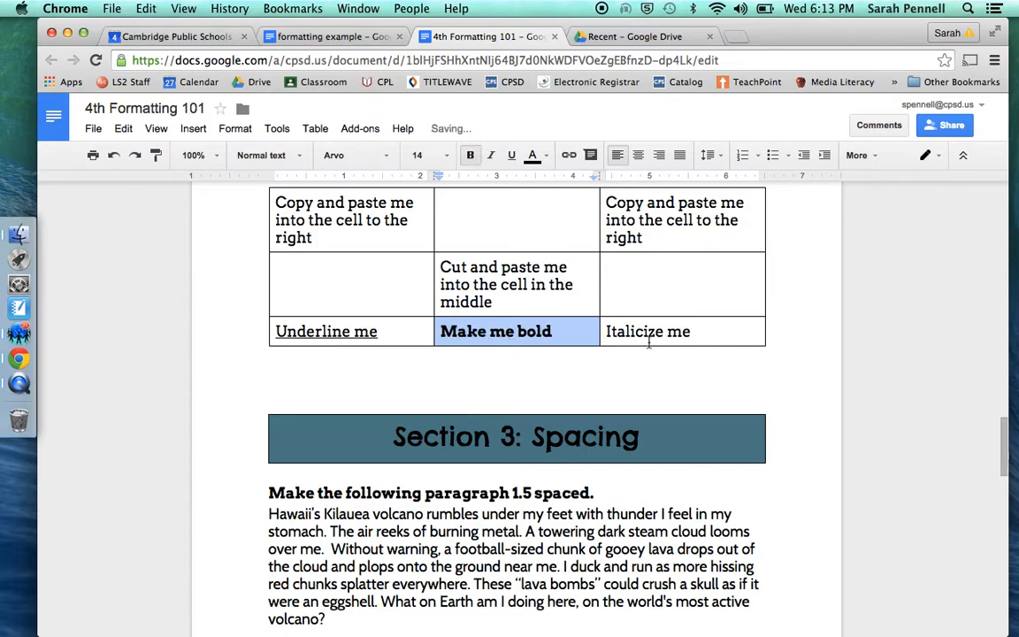
# Italicize the "Italicize me" text in the last row of the Section 2 table
pyautogui.click(609, 330)
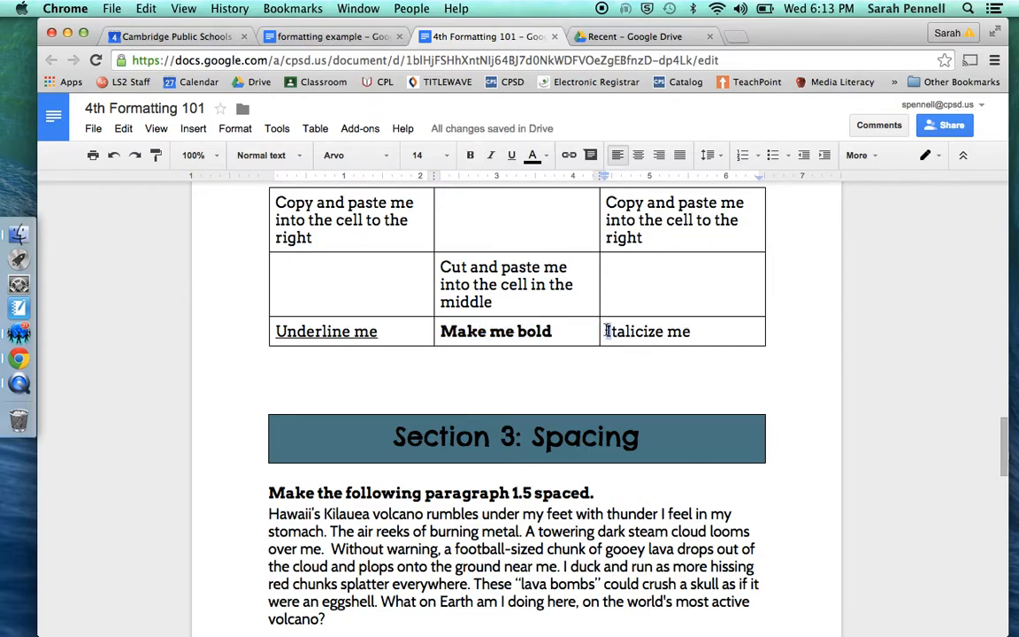
pyautogui.tripleClick(607, 331)
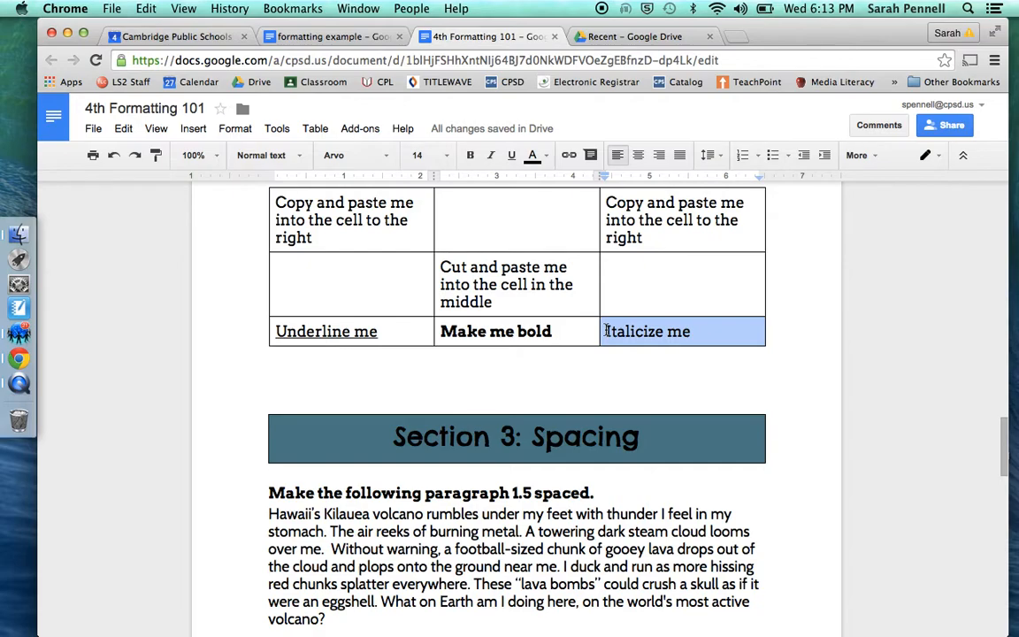
pyautogui.press('super+i')
pyautogui.click(643, 392)
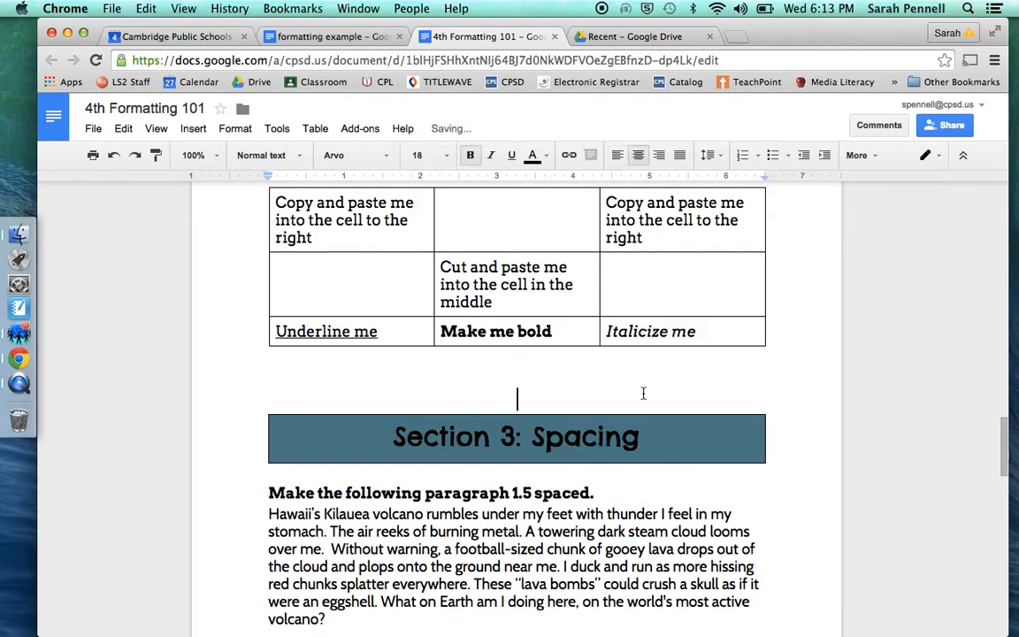
# Try 1.15 line spacing on the first volcano paragraph in Section 3, and set it to 1.5
pyautogui.moveTo(1006, 447)
pyautogui.mouseDown()
pyautogui.moveTo(1006, 346)
pyautogui.moveTo(1015, 455)
pyautogui.mouseUp()
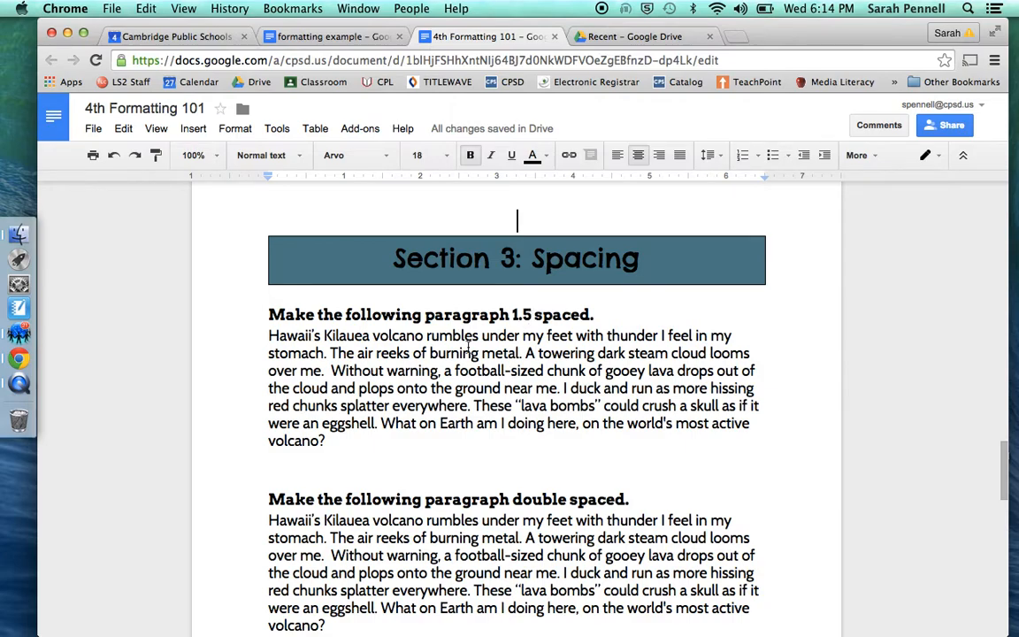
pyautogui.click(268, 335)
pyautogui.click(268, 331)
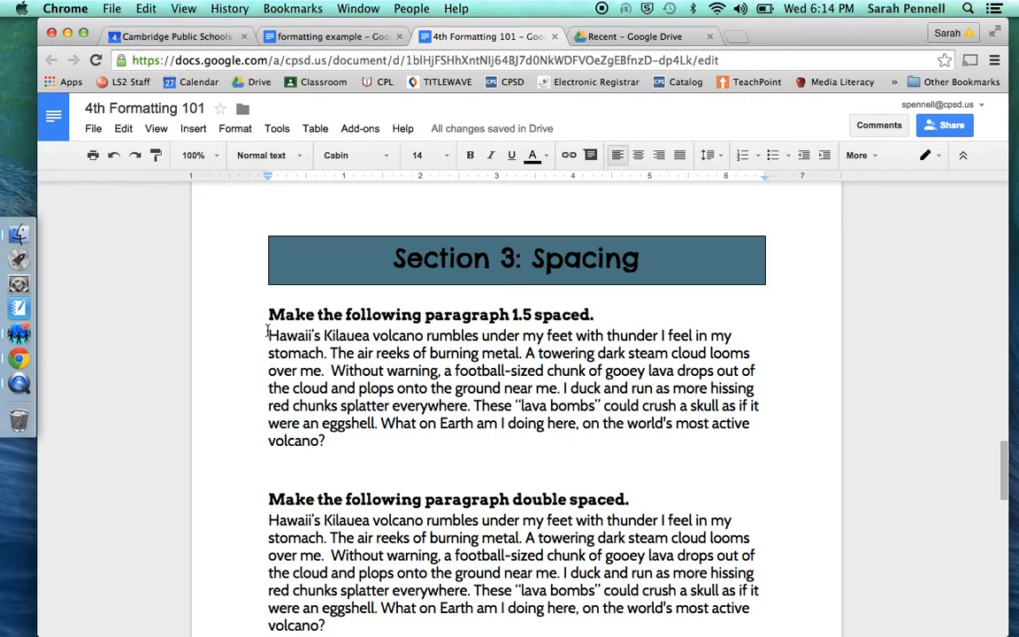
pyautogui.moveTo(268, 335); pyautogui.dragTo(432, 435)
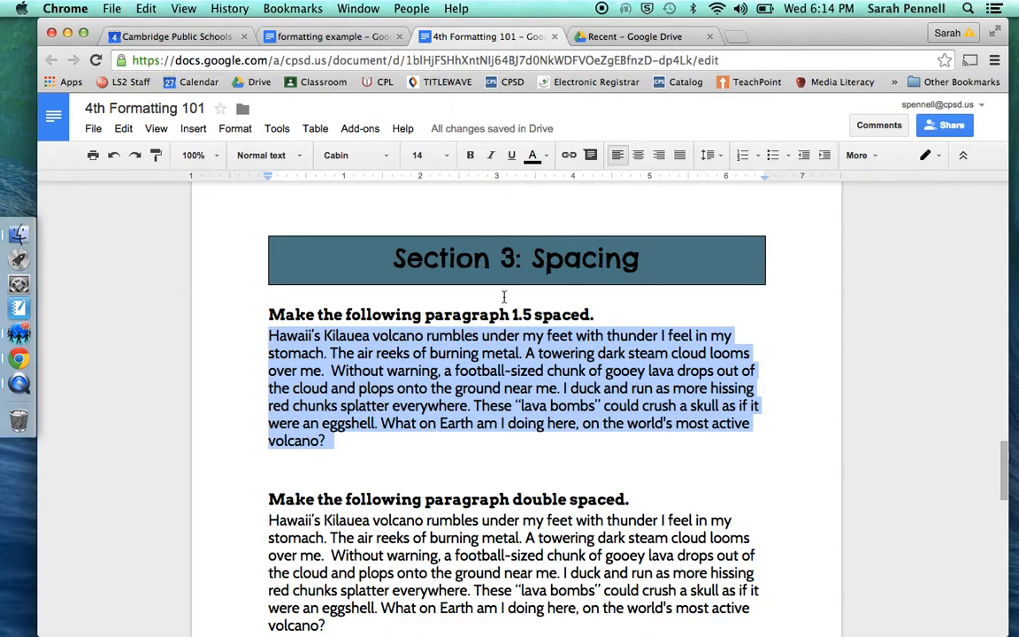
pyautogui.click(721, 158)
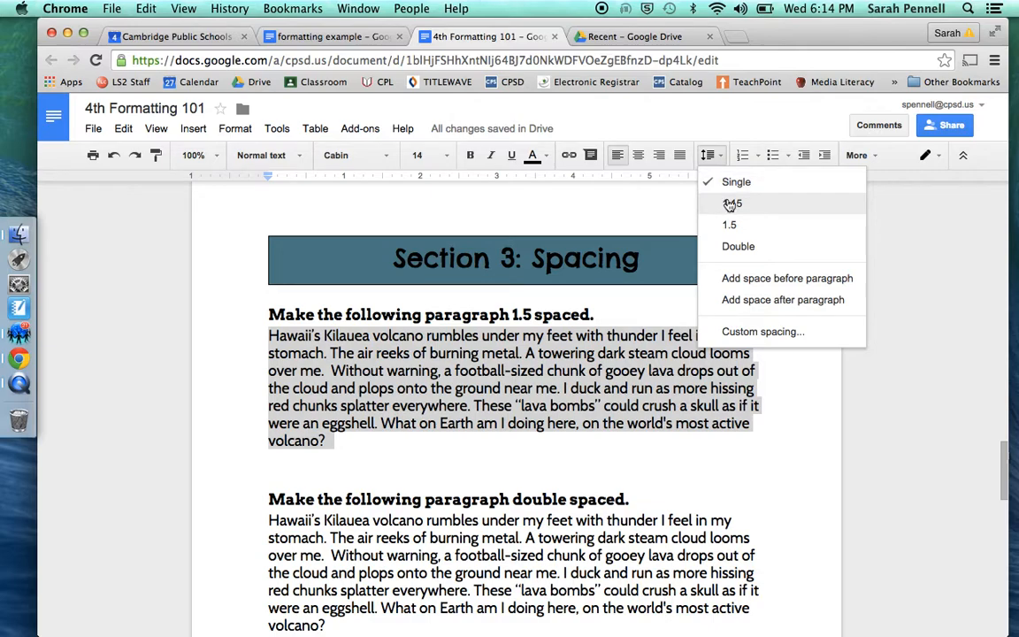
pyautogui.click(759, 209)
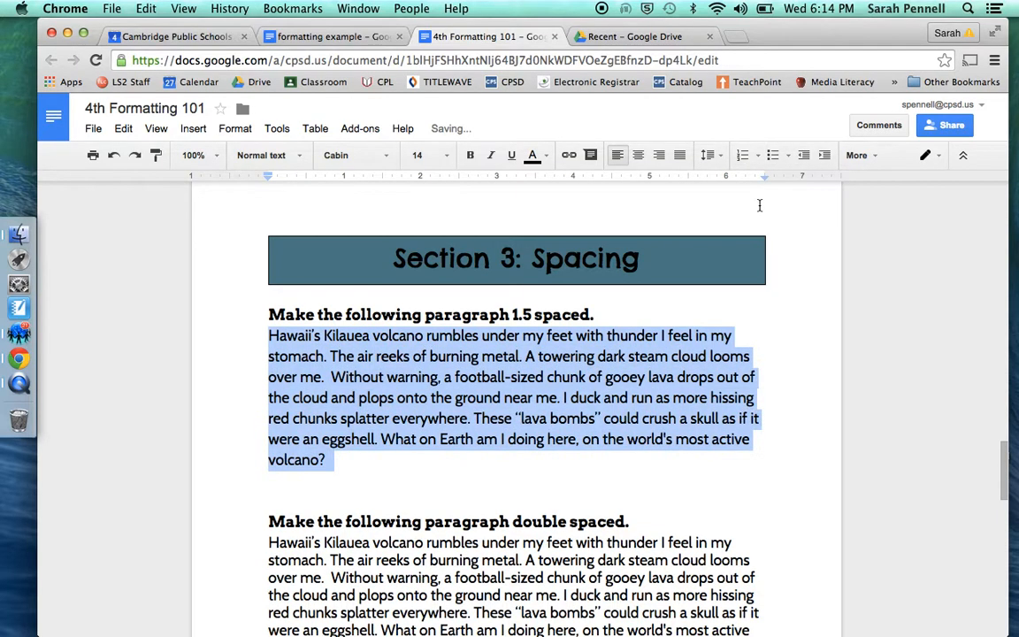
pyautogui.click(719, 159)
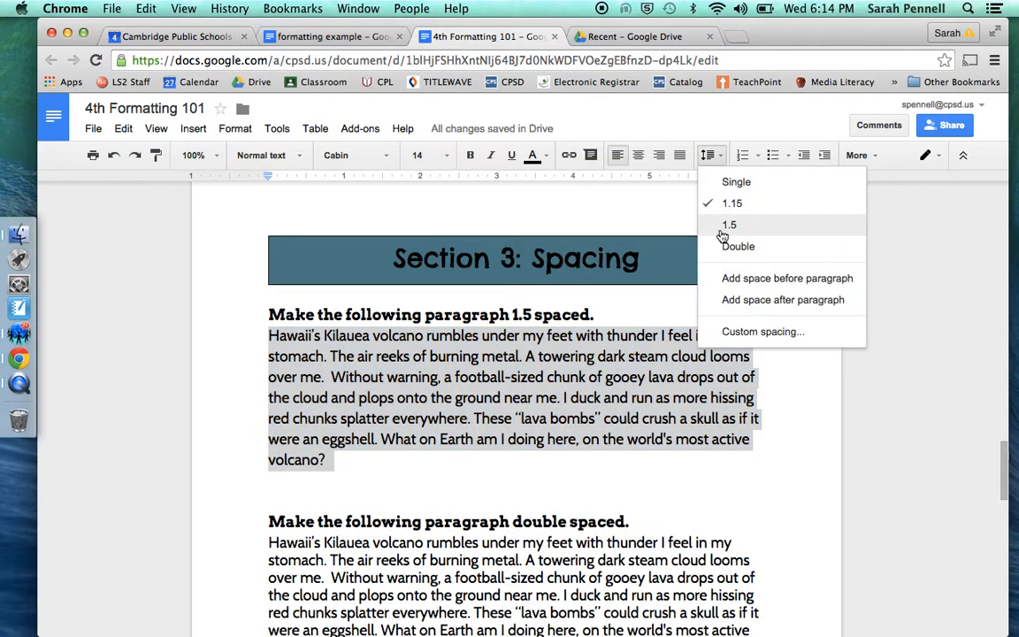
pyautogui.click(720, 228)
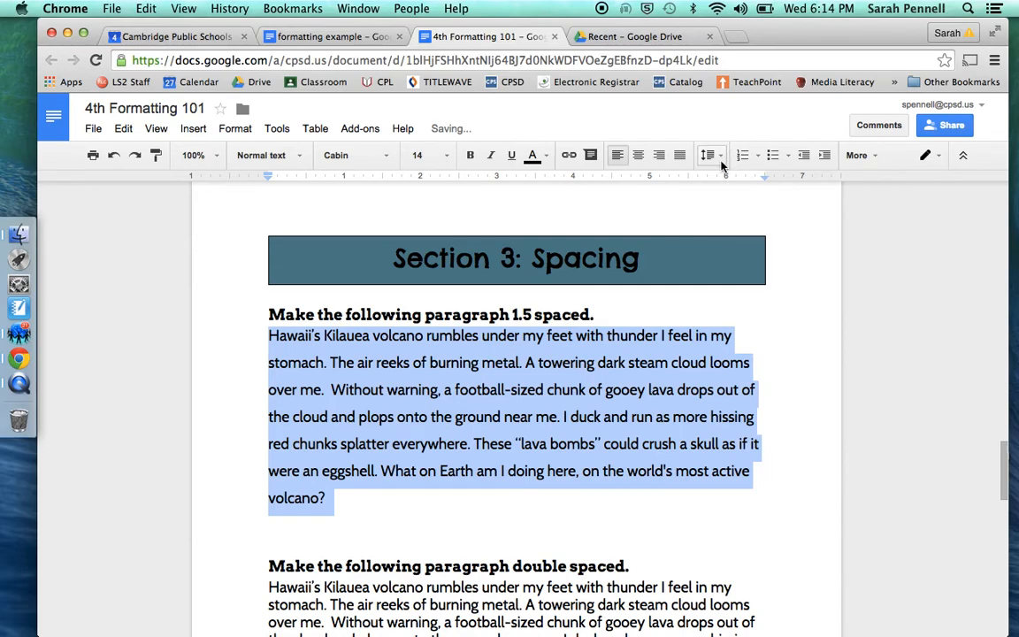
# Try double line spacing on the first volcano paragraph and return it to 1.5 spacing
pyautogui.click(720, 159)
pyautogui.click(725, 249)
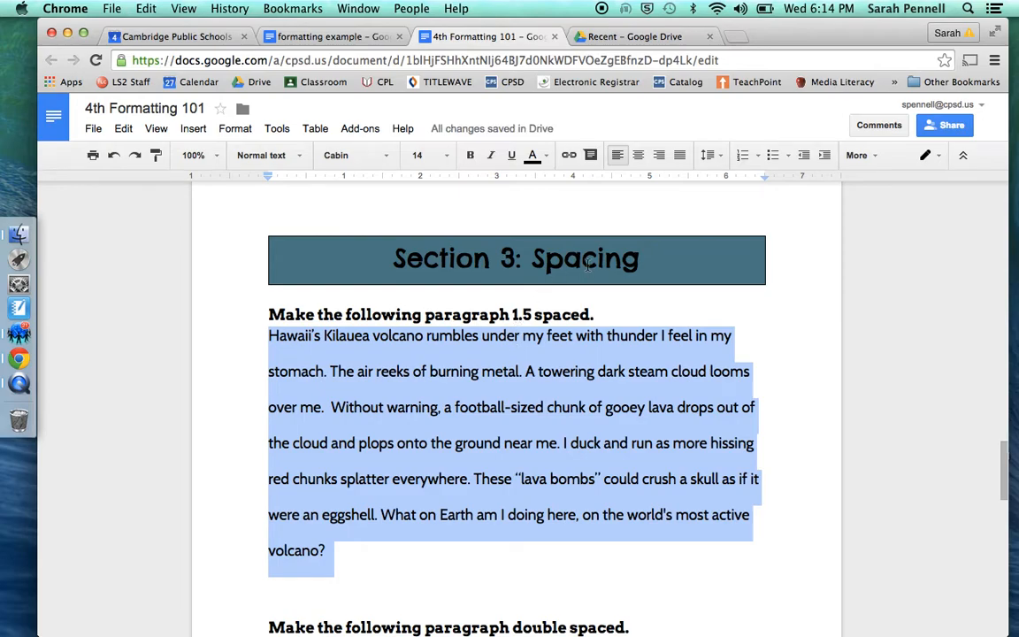
pyautogui.click(708, 155)
pyautogui.click(728, 228)
pyautogui.click(567, 416)
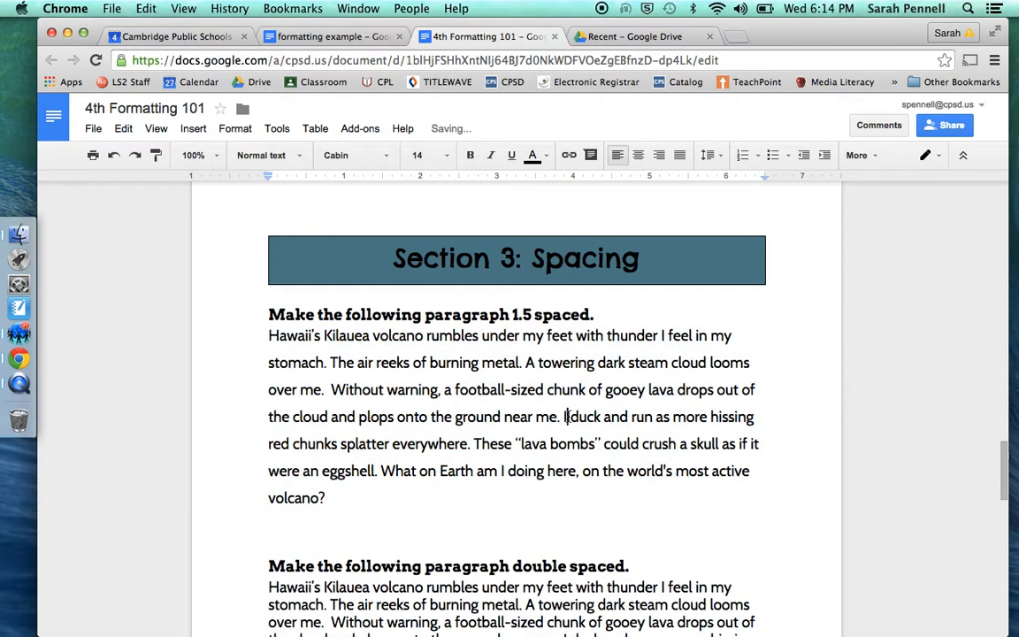
# Set double line spacing for the volcano paragraph under "Make the following paragraph double spaced."
pyautogui.doubleClick(483, 604)
pyautogui.tripleClick(485, 604)
pyautogui.press('Down')
pyautogui.press('Down')
pyautogui.press('Down')
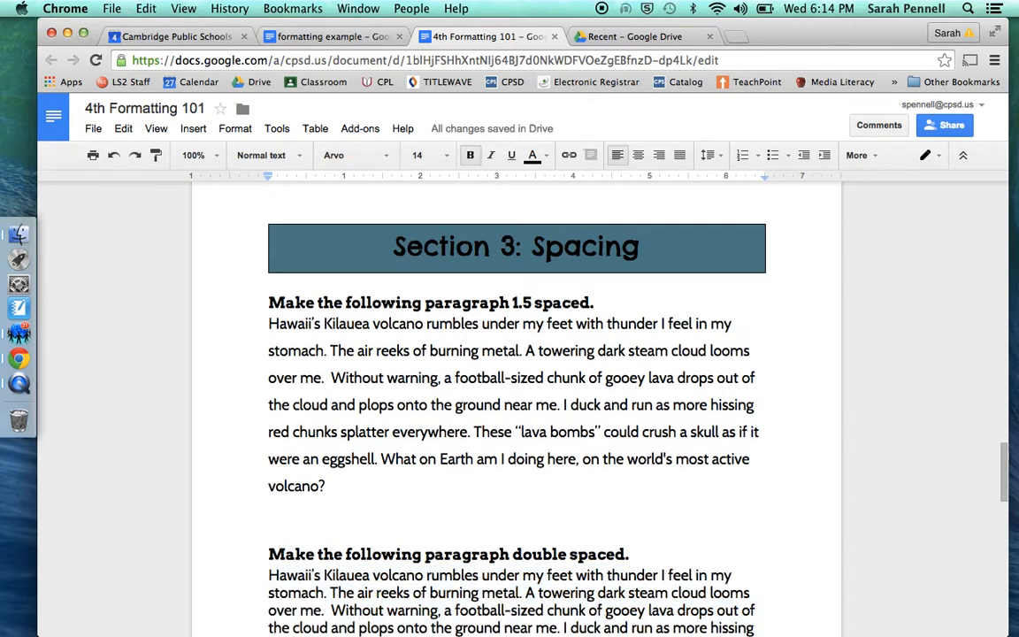
pyautogui.tripleClick(395, 323)
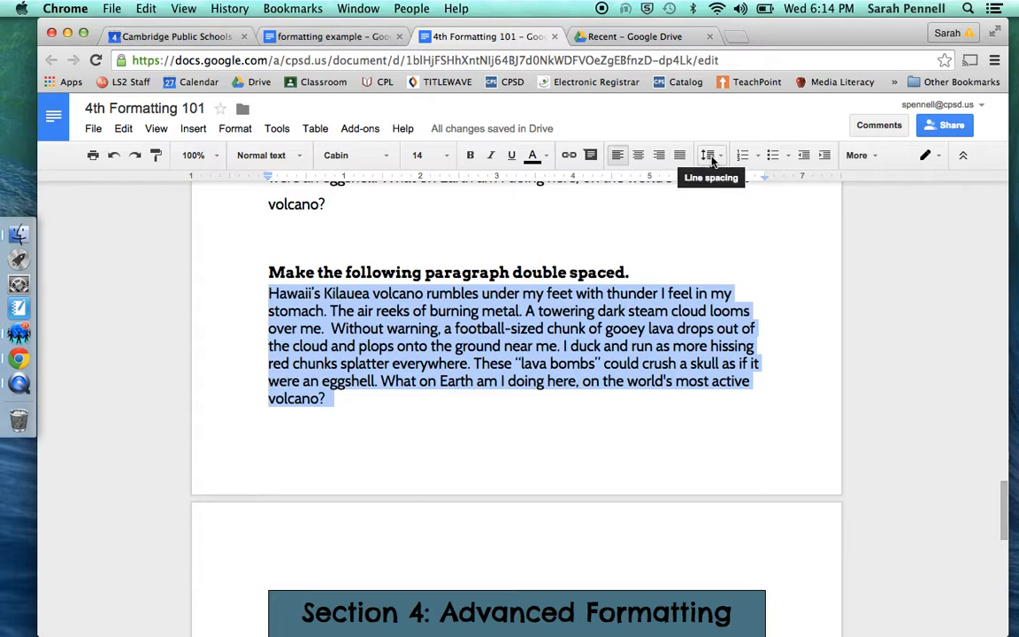
pyautogui.click(708, 155)
pyautogui.click(721, 244)
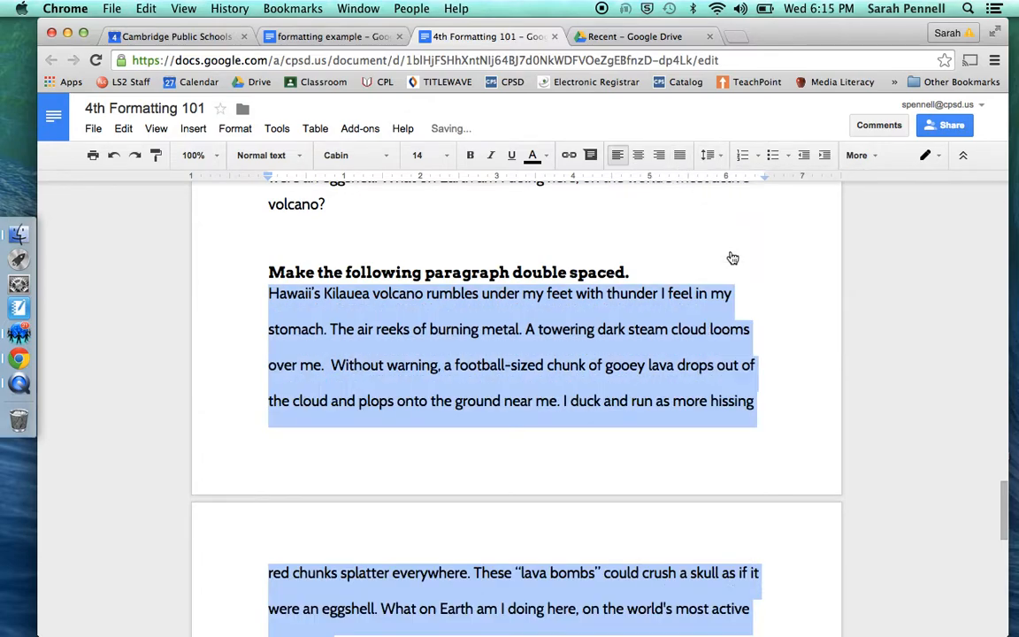
pyautogui.click(601, 412)
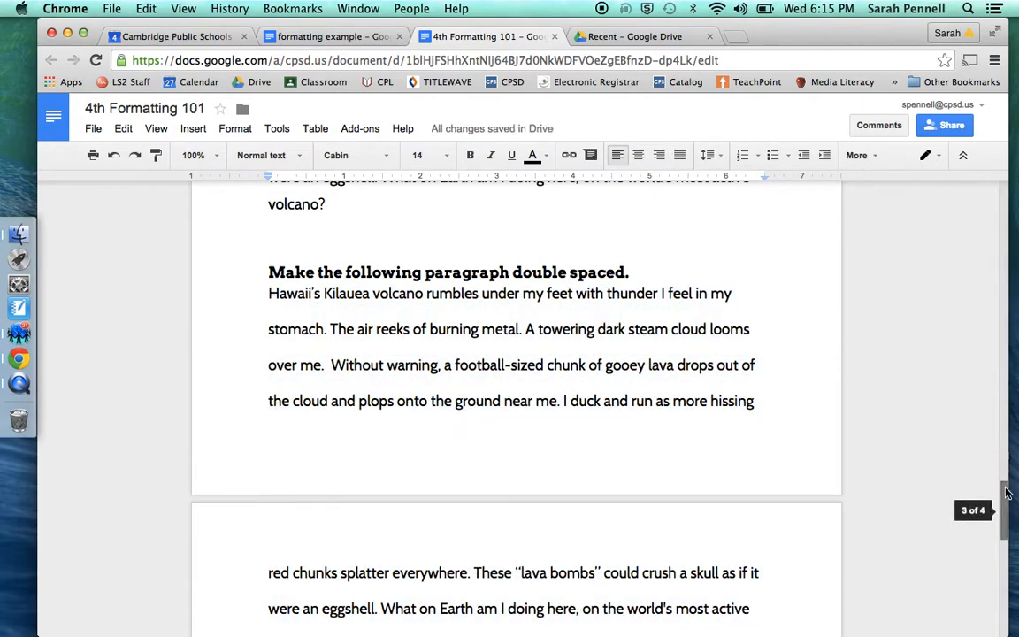
# Center the "Center me" text and right-align the "Align to the right" text in the Section 4 table
pyautogui.moveTo(1007, 490); pyautogui.dragTo(1014, 560)
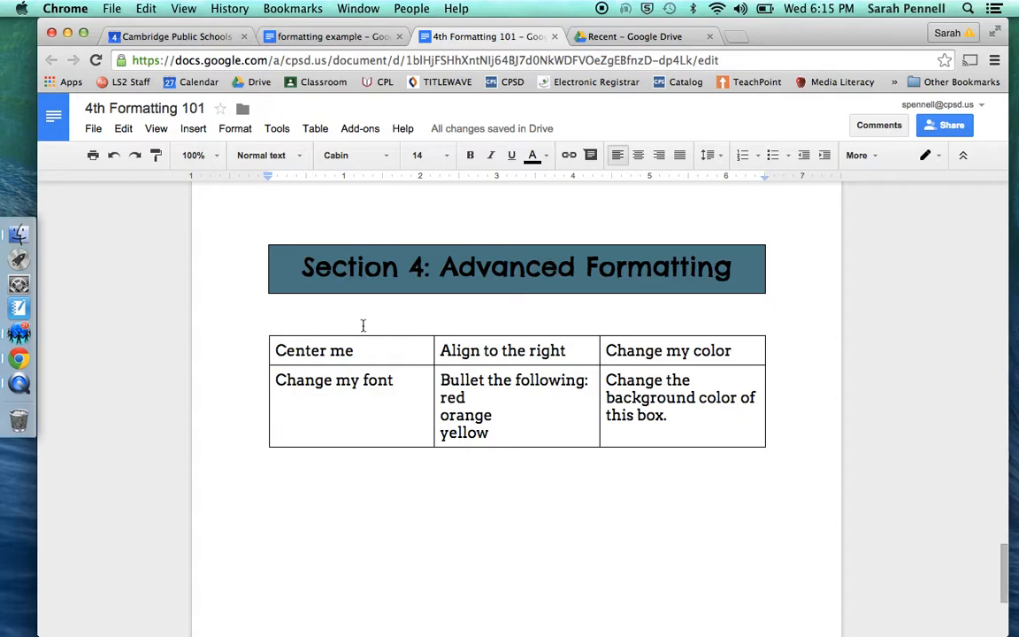
pyautogui.tripleClick(325, 351)
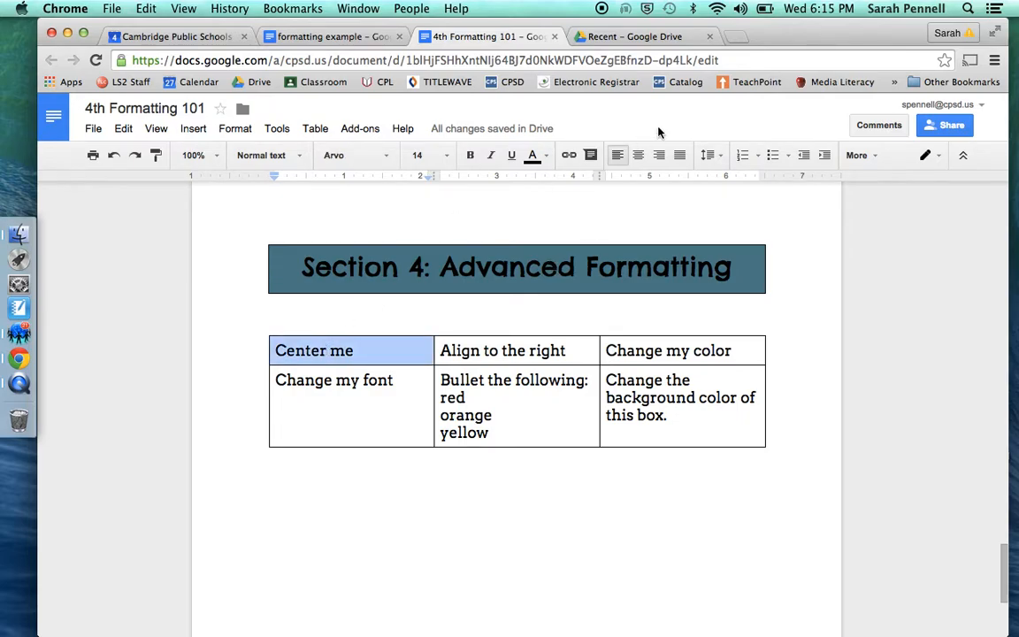
pyautogui.click(638, 158)
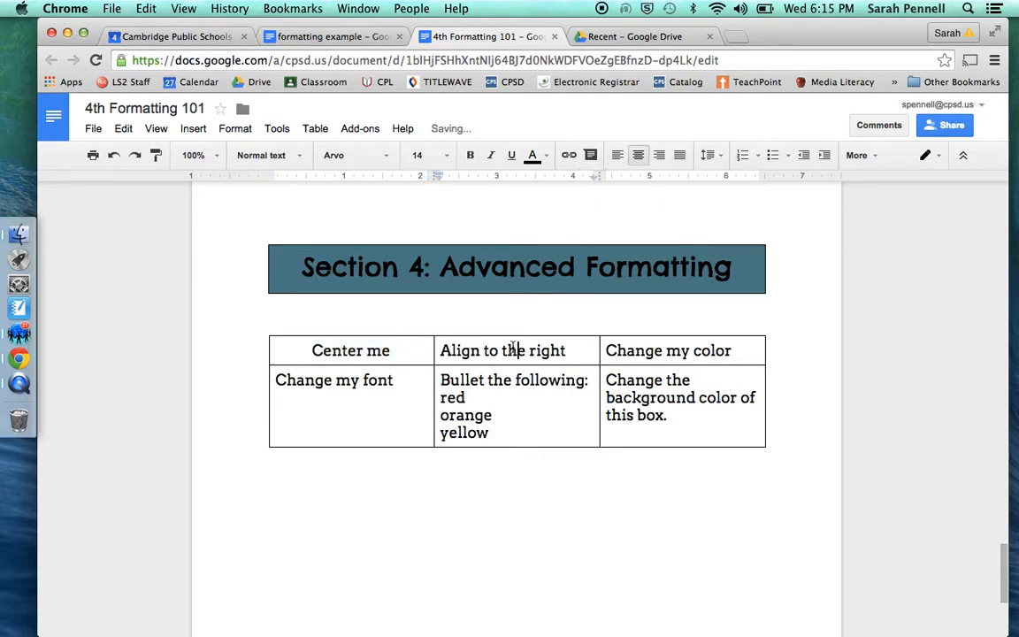
pyautogui.tripleClick(511, 350)
pyautogui.click(659, 155)
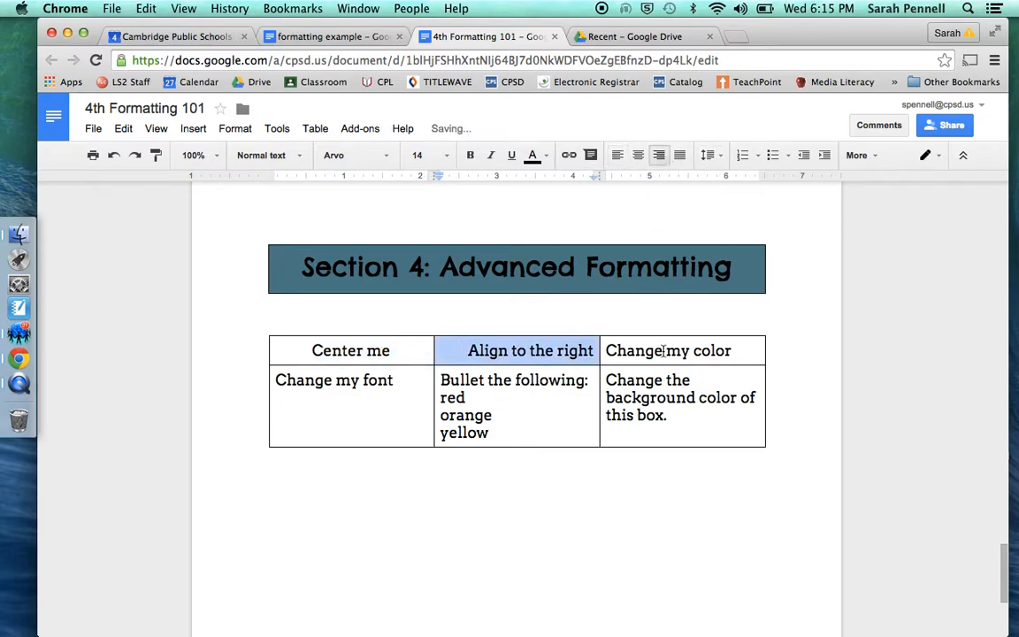